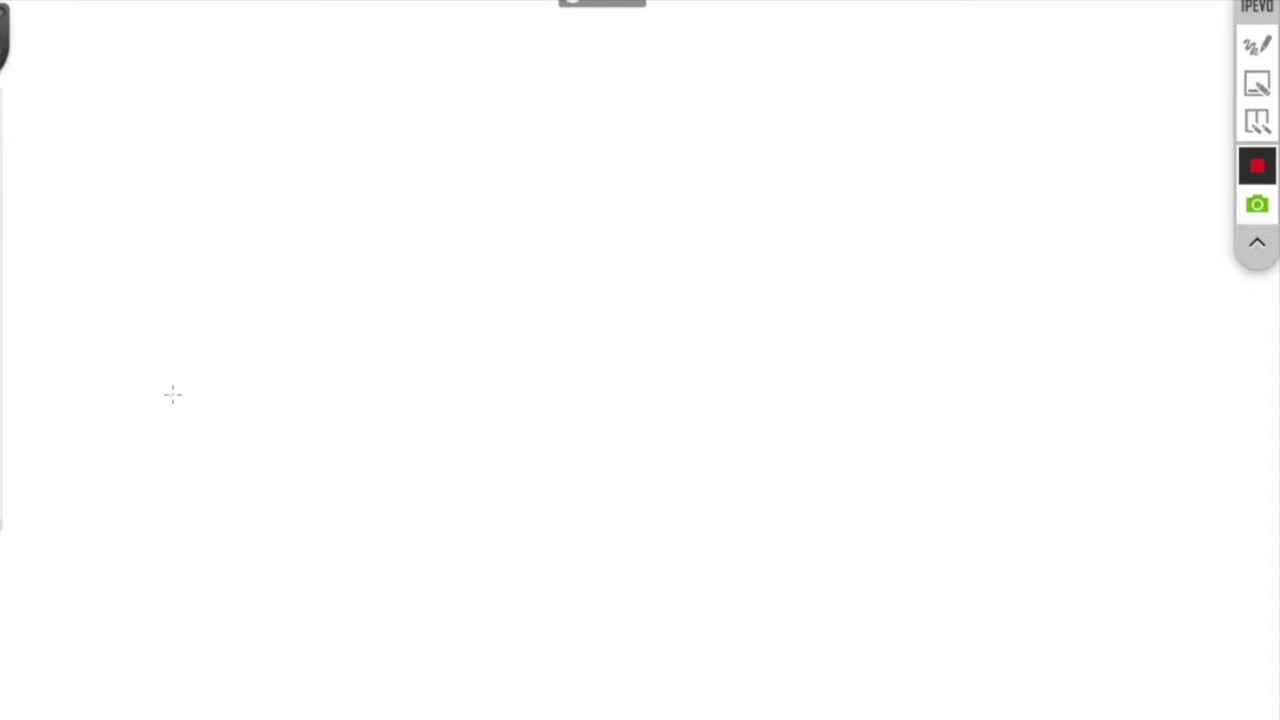
Pencil-sketch box and crossed-rectangle outlines, connecting lines and a curved arrow.
{"action": "left_click_drag", "start_coordinate": [352, 390], "coordinate": [400, 340]}
{"action": "left_click_drag", "start_coordinate": [425, 350], "coordinate": [475, 308]}
{"action": "left_click_drag", "start_coordinate": [380, 430], "coordinate": [440, 375]}
{"action": "mouse_move", "coordinate": [438, 282]}
{"action": "left_mouse_down"}
{"action": "mouse_move", "coordinate": [352, 284]}
{"action": "mouse_move", "coordinate": [445, 215]}
{"action": "left_mouse_up"}
{"action": "left_click_drag", "start_coordinate": [440, 380], "coordinate": [630, 450]}
{"action": "left_click_drag", "start_coordinate": [605, 270], "coordinate": [615, 400]}
Draw a long line, the bottle outline labelled BROOK, and a shading line.
{"action": "mouse_move", "coordinate": [308, 583]}
{"action": "left_mouse_down"}
{"action": "mouse_move", "coordinate": [197, 340]}
{"action": "mouse_move", "coordinate": [310, 590]}
{"action": "left_mouse_up"}
{"action": "left_click_drag", "start_coordinate": [325, 378], "coordinate": [330, 385]}
{"action": "left_click_drag", "start_coordinate": [260, 500], "coordinate": [325, 410]}
{"action": "left_click_drag", "start_coordinate": [412, 470], "coordinate": [335, 640]}
Outline a star at the top, a row of small rings, and a large lower star.
{"action": "left_click_drag", "start_coordinate": [598, 148], "coordinate": [735, 160]}
{"action": "left_click_drag", "start_coordinate": [712, 236], "coordinate": [712, 252]}
{"action": "left_click_drag", "start_coordinate": [858, 244], "coordinate": [858, 262]}
{"action": "left_click_drag", "start_coordinate": [754, 318], "coordinate": [754, 338]}
{"action": "mouse_move", "coordinate": [732, 400]}
{"action": "left_mouse_down"}
{"action": "mouse_move", "coordinate": [755, 615]}
{"action": "mouse_move", "coordinate": [868, 545]}
{"action": "left_mouse_up"}
Add a dotted chain of circles, three arrows, and a box with two eyes.
{"action": "left_click_drag", "start_coordinate": [675, 432], "coordinate": [602, 567]}
{"action": "left_click_drag", "start_coordinate": [694, 403], "coordinate": [722, 364]}
{"action": "mouse_move", "coordinate": [788, 410]}
{"action": "left_mouse_down"}
{"action": "mouse_move", "coordinate": [822, 295]}
{"action": "mouse_move", "coordinate": [830, 350]}
{"action": "left_mouse_up"}
{"action": "left_click_drag", "start_coordinate": [440, 588], "coordinate": [512, 600]}
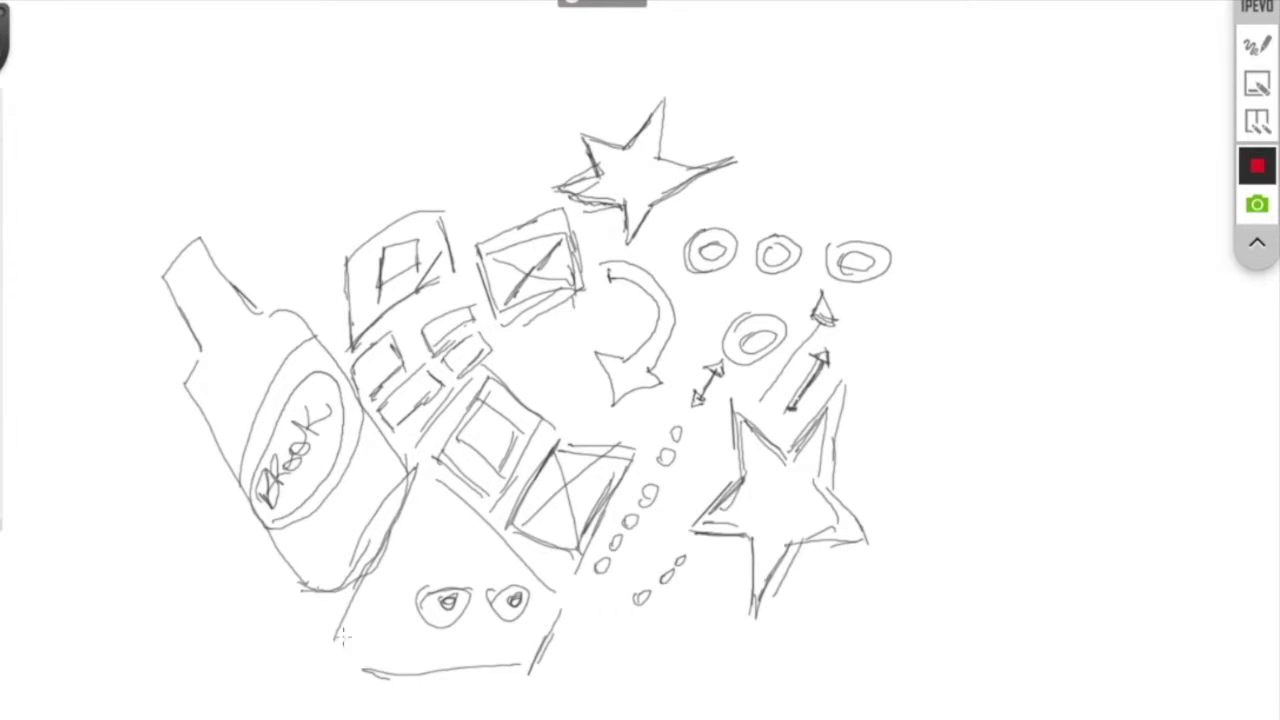
{"action": "left_click_drag", "start_coordinate": [340, 640], "coordinate": [463, 593]}
Add a small box, curved line and triangle, plus a second large star and smaller stars.
{"action": "left_click_drag", "start_coordinate": [598, 306], "coordinate": [635, 305]}
{"action": "left_click_drag", "start_coordinate": [575, 345], "coordinate": [630, 440]}
{"action": "left_click_drag", "start_coordinate": [612, 365], "coordinate": [650, 306]}
{"action": "mouse_move", "coordinate": [765, 55]}
{"action": "left_mouse_down"}
{"action": "mouse_move", "coordinate": [838, 190]}
{"action": "mouse_move", "coordinate": [990, 98]}
{"action": "left_mouse_up"}
{"action": "mouse_move", "coordinate": [990, 180]}
{"action": "left_mouse_down"}
{"action": "mouse_move", "coordinate": [1055, 125]}
{"action": "mouse_move", "coordinate": [1120, 180]}
{"action": "left_mouse_up"}
{"action": "left_click_drag", "start_coordinate": [955, 245], "coordinate": [960, 295]}
Add another ring, a second bottle outline, crosses in the boxes, and cap zigzag and squiggle.
{"action": "left_click_drag", "start_coordinate": [190, 360], "coordinate": [330, 580]}
{"action": "left_click_drag", "start_coordinate": [400, 325], "coordinate": [305, 584]}
{"action": "left_click_drag", "start_coordinate": [355, 345], "coordinate": [440, 415]}
{"action": "left_click_drag", "start_coordinate": [375, 250], "coordinate": [465, 340]}
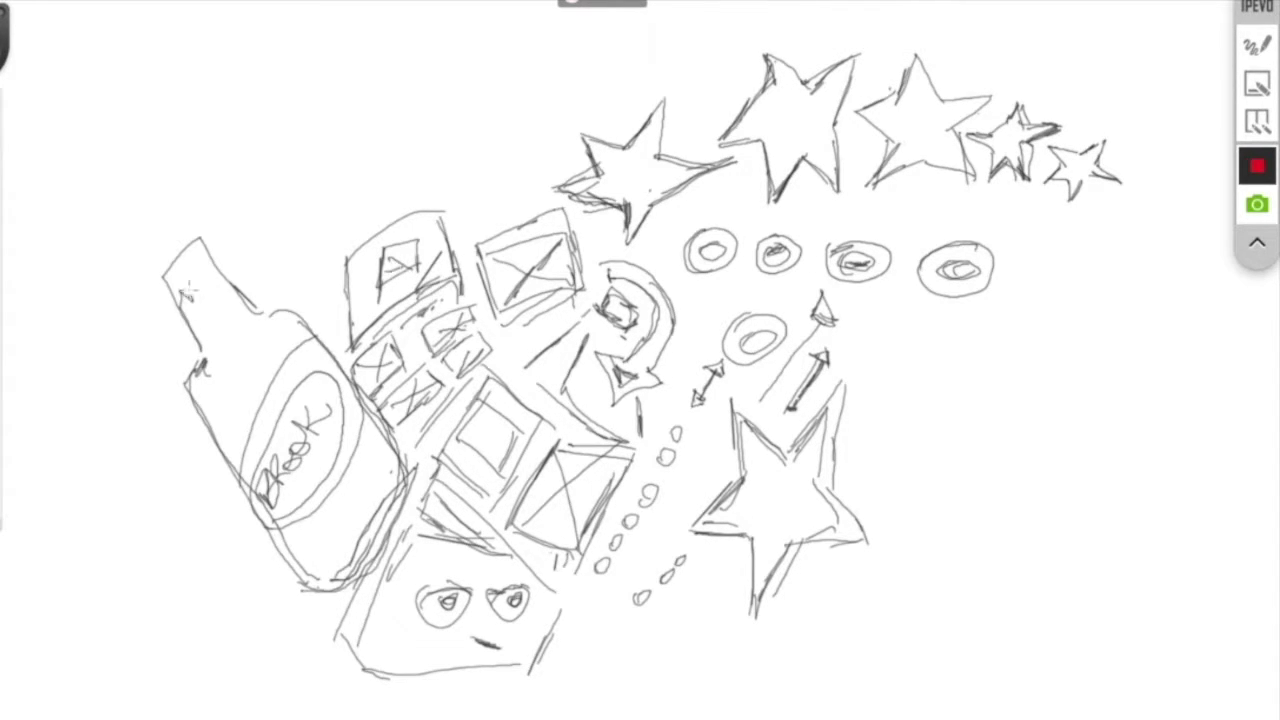
{"action": "left_click_drag", "start_coordinate": [175, 290], "coordinate": [215, 280]}
{"action": "left_click_drag", "start_coordinate": [200, 345], "coordinate": [205, 380]}
Draw the camera-like object above the bottle with eye-like circles.
{"action": "left_click_drag", "start_coordinate": [230, 80], "coordinate": [300, 285]}
{"action": "left_click_drag", "start_coordinate": [320, 80], "coordinate": [400, 250]}
{"action": "left_click_drag", "start_coordinate": [260, 115], "coordinate": [340, 225]}
{"action": "left_click_drag", "start_coordinate": [355, 200], "coordinate": [380, 230]}
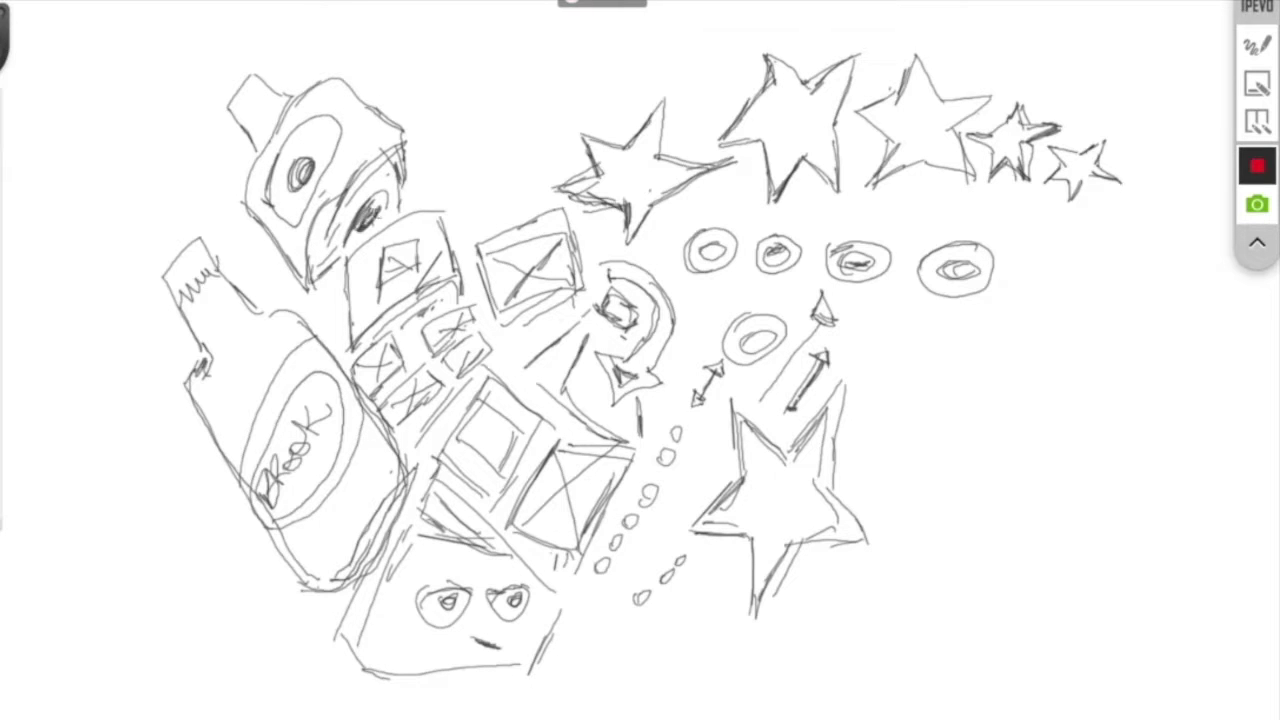
Draw hollow block letters across the top of the page.
{"action": "left_click_drag", "start_coordinate": [452, 110], "coordinate": [525, 160]}
{"action": "left_click_drag", "start_coordinate": [550, 85], "coordinate": [545, 130]}
{"action": "left_click_drag", "start_coordinate": [600, 60], "coordinate": [595, 90]}
{"action": "left_click_drag", "start_coordinate": [625, 50], "coordinate": [680, 65]}
{"action": "left_click_drag", "start_coordinate": [690, 25], "coordinate": [750, 45]}
Fill the bottle body orange and trace its label, cap and outline in tan.
{"action": "left_click_drag", "start_coordinate": [200, 340], "coordinate": [360, 570]}
{"action": "left_click_drag", "start_coordinate": [190, 290], "coordinate": [290, 330]}
{"action": "left_click_drag", "start_coordinate": [200, 330], "coordinate": [280, 350]}
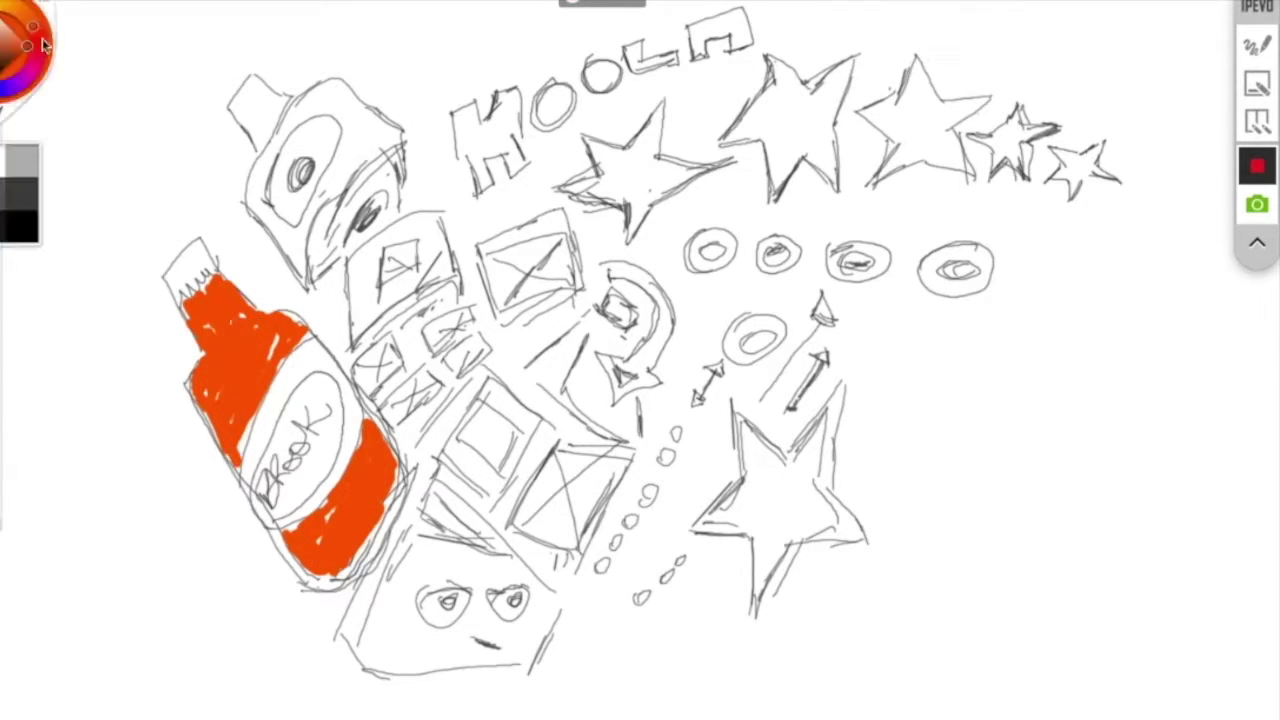
{"action": "left_click_drag", "start_coordinate": [260, 570], "coordinate": [360, 510]}
{"action": "left_click_drag", "start_coordinate": [400, 420], "coordinate": [360, 575]}
{"action": "mouse_move", "coordinate": [240, 440]}
{"action": "left_mouse_down"}
{"action": "mouse_move", "coordinate": [330, 350]}
{"action": "mouse_move", "coordinate": [330, 510]}
{"action": "left_mouse_up"}
{"action": "left_click_drag", "start_coordinate": [170, 290], "coordinate": [210, 250]}
{"action": "left_click_drag", "start_coordinate": [190, 360], "coordinate": [200, 415]}
Add pink to a stroke by the bottle, two stars, the first ring and the curved arrow.
{"action": "mouse_move", "coordinate": [300, 560]}
{"action": "left_mouse_down"}
{"action": "mouse_move", "coordinate": [355, 635]}
{"action": "mouse_move", "coordinate": [420, 475]}
{"action": "mouse_move", "coordinate": [482, 372]}
{"action": "left_mouse_up"}
{"action": "left_click_drag", "start_coordinate": [628, 175], "coordinate": [700, 165]}
{"action": "mouse_move", "coordinate": [660, 110]}
{"action": "left_mouse_down"}
{"action": "mouse_move", "coordinate": [620, 230]}
{"action": "mouse_move", "coordinate": [580, 190]}
{"action": "left_mouse_up"}
{"action": "left_click_drag", "start_coordinate": [700, 248], "coordinate": [720, 254]}
{"action": "left_click_drag", "start_coordinate": [640, 370], "coordinate": [606, 268]}
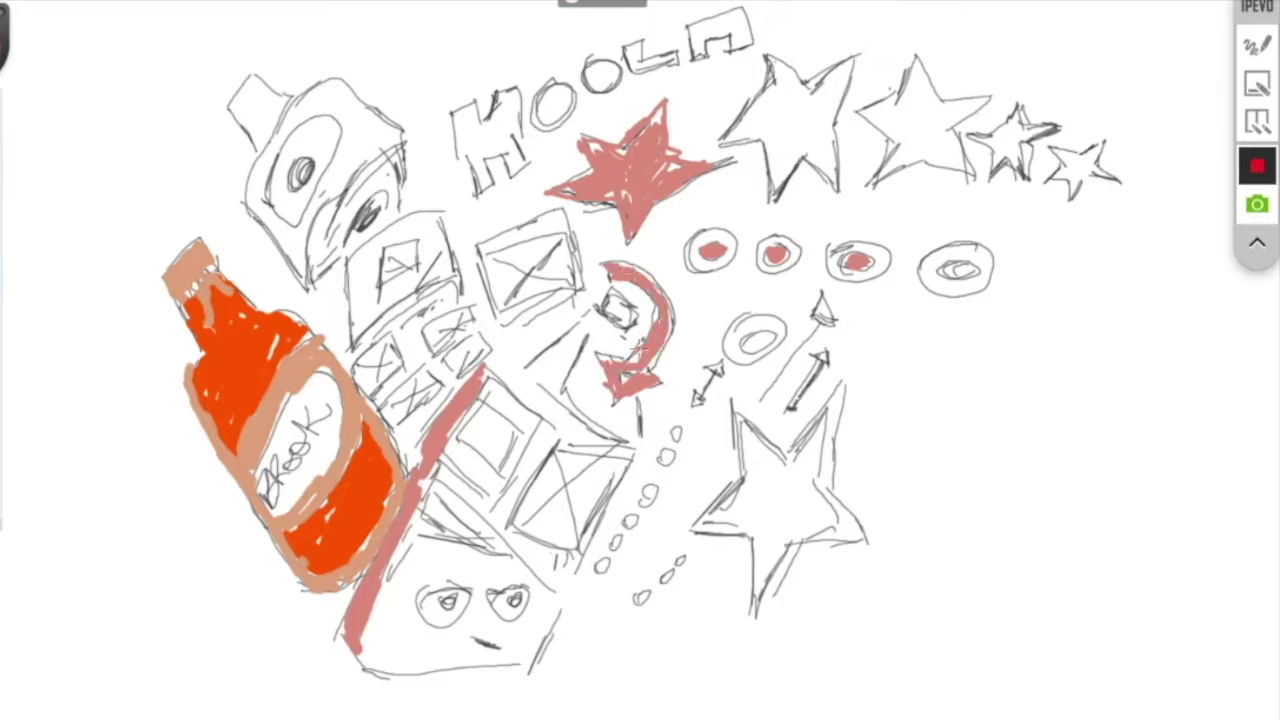
{"action": "mouse_move", "coordinate": [749, 446]}
{"action": "left_mouse_down"}
{"action": "mouse_move", "coordinate": [765, 560]}
{"action": "mouse_move", "coordinate": [800, 470]}
{"action": "left_mouse_up"}
Colour boxes, the camera shape's circles, a lower-left rectangle and the top middle star pink.
{"action": "mouse_move", "coordinate": [470, 415]}
{"action": "left_mouse_down"}
{"action": "mouse_move", "coordinate": [492, 450]}
{"action": "mouse_move", "coordinate": [480, 418]}
{"action": "left_mouse_up"}
{"action": "left_click_drag", "start_coordinate": [540, 470], "coordinate": [556, 515]}
{"action": "left_click_drag", "start_coordinate": [320, 128], "coordinate": [285, 210]}
{"action": "left_click_drag", "start_coordinate": [280, 140], "coordinate": [365, 235]}
{"action": "mouse_move", "coordinate": [185, 505]}
{"action": "left_mouse_down"}
{"action": "mouse_move", "coordinate": [240, 576]}
{"action": "mouse_move", "coordinate": [220, 630]}
{"action": "left_mouse_up"}
{"action": "left_click_drag", "start_coordinate": [272, 700], "coordinate": [330, 620]}
{"action": "mouse_move", "coordinate": [770, 130]}
{"action": "left_mouse_down"}
{"action": "mouse_move", "coordinate": [840, 80]}
{"action": "mouse_move", "coordinate": [830, 160]}
{"action": "left_mouse_up"}
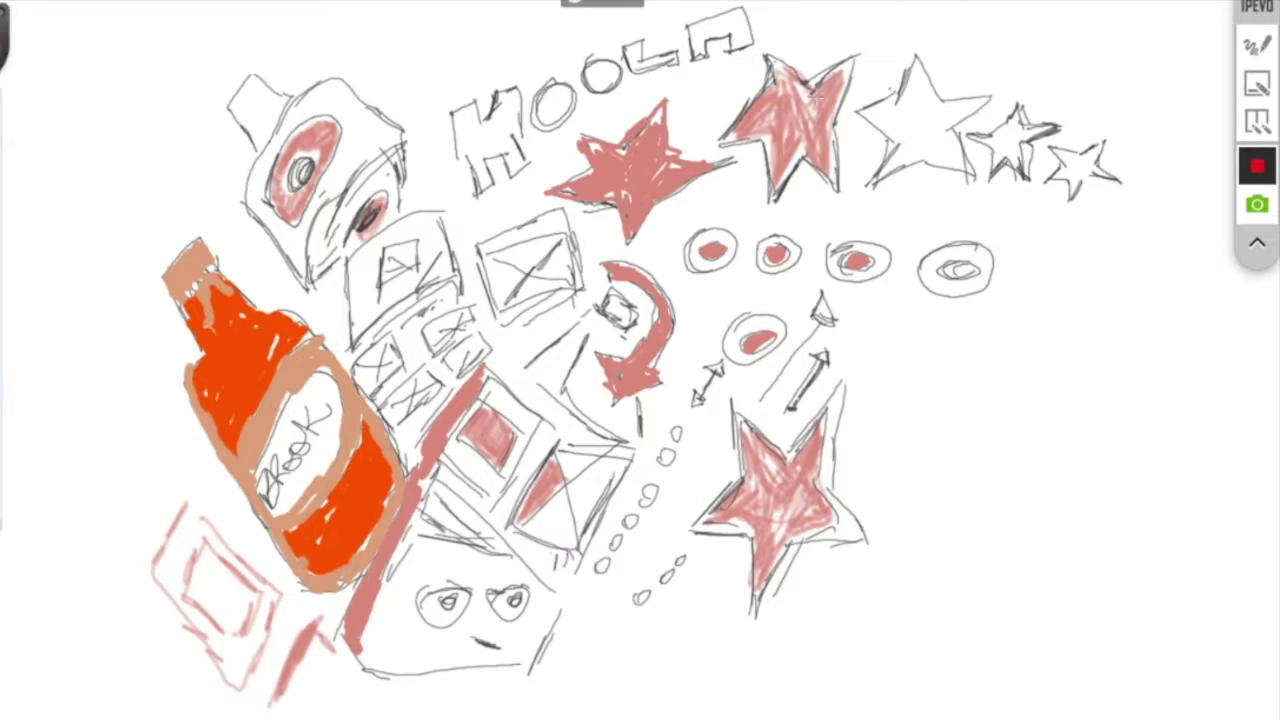
{"action": "left_click_drag", "start_coordinate": [770, 70], "coordinate": [800, 185]}
Fill the lower box's triangle and both eyes green.
{"action": "left_click_drag", "start_coordinate": [530, 500], "coordinate": [570, 545]}
{"action": "mouse_move", "coordinate": [430, 605]}
{"action": "left_mouse_down"}
{"action": "mouse_move", "coordinate": [455, 622]}
{"action": "mouse_move", "coordinate": [472, 615]}
{"action": "left_mouse_up"}
{"action": "left_click_drag", "start_coordinate": [494, 592], "coordinate": [526, 612]}
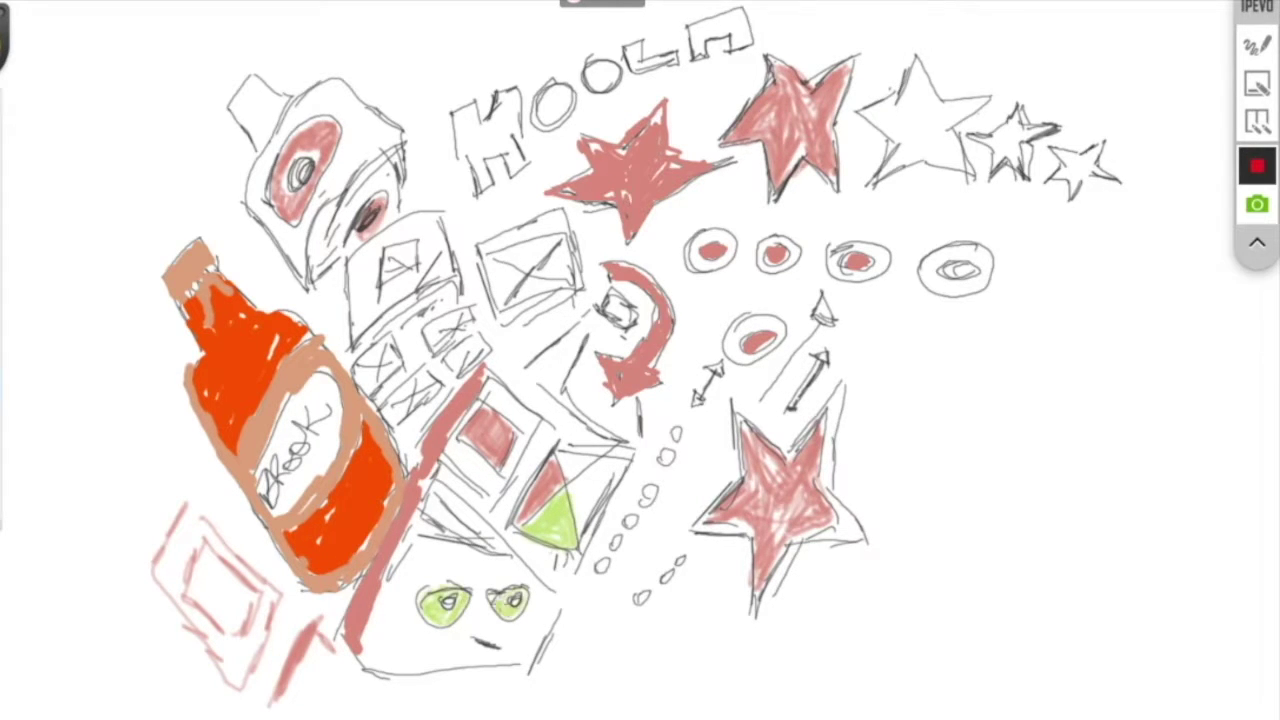
Fill the lower-left rectangle, crossed box, three right-hand stars and last ring light green.
{"action": "left_click_drag", "start_coordinate": [240, 608], "coordinate": [222, 598]}
{"action": "mouse_move", "coordinate": [500, 295]}
{"action": "left_mouse_down"}
{"action": "mouse_move", "coordinate": [578, 242]}
{"action": "mouse_move", "coordinate": [562, 242]}
{"action": "left_mouse_up"}
{"action": "left_click_drag", "start_coordinate": [870, 165], "coordinate": [968, 80]}
{"action": "left_click_drag", "start_coordinate": [1000, 150], "coordinate": [1028, 118]}
{"action": "left_click_drag", "start_coordinate": [1050, 180], "coordinate": [1118, 150]}
{"action": "left_click_drag", "start_coordinate": [935, 285], "coordinate": [990, 248]}
Colour the ellipses, lower boxes, triangle, bottle label, left zigzag and camera shape green.
{"action": "left_click_drag", "start_coordinate": [728, 345], "coordinate": [785, 320]}
{"action": "mouse_move", "coordinate": [530, 410]}
{"action": "left_mouse_down"}
{"action": "mouse_move", "coordinate": [548, 475]}
{"action": "mouse_move", "coordinate": [590, 450]}
{"action": "left_mouse_up"}
{"action": "left_click_drag", "start_coordinate": [335, 378], "coordinate": [285, 445]}
{"action": "left_click_drag", "start_coordinate": [330, 400], "coordinate": [262, 515]}
{"action": "mouse_move", "coordinate": [150, 345]}
{"action": "left_mouse_down"}
{"action": "mouse_move", "coordinate": [122, 205]}
{"action": "mouse_move", "coordinate": [350, 10]}
{"action": "mouse_move", "coordinate": [100, 430]}
{"action": "left_mouse_up"}
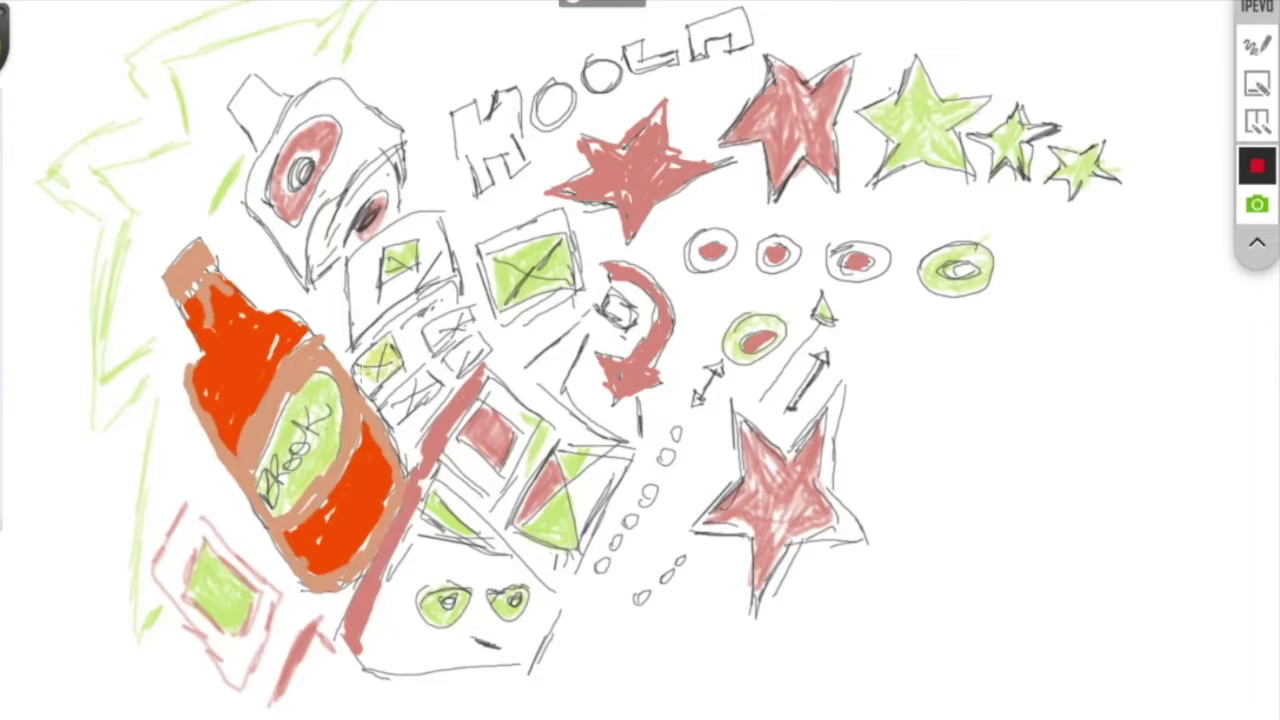
{"action": "left_click_drag", "start_coordinate": [320, 268], "coordinate": [395, 158]}
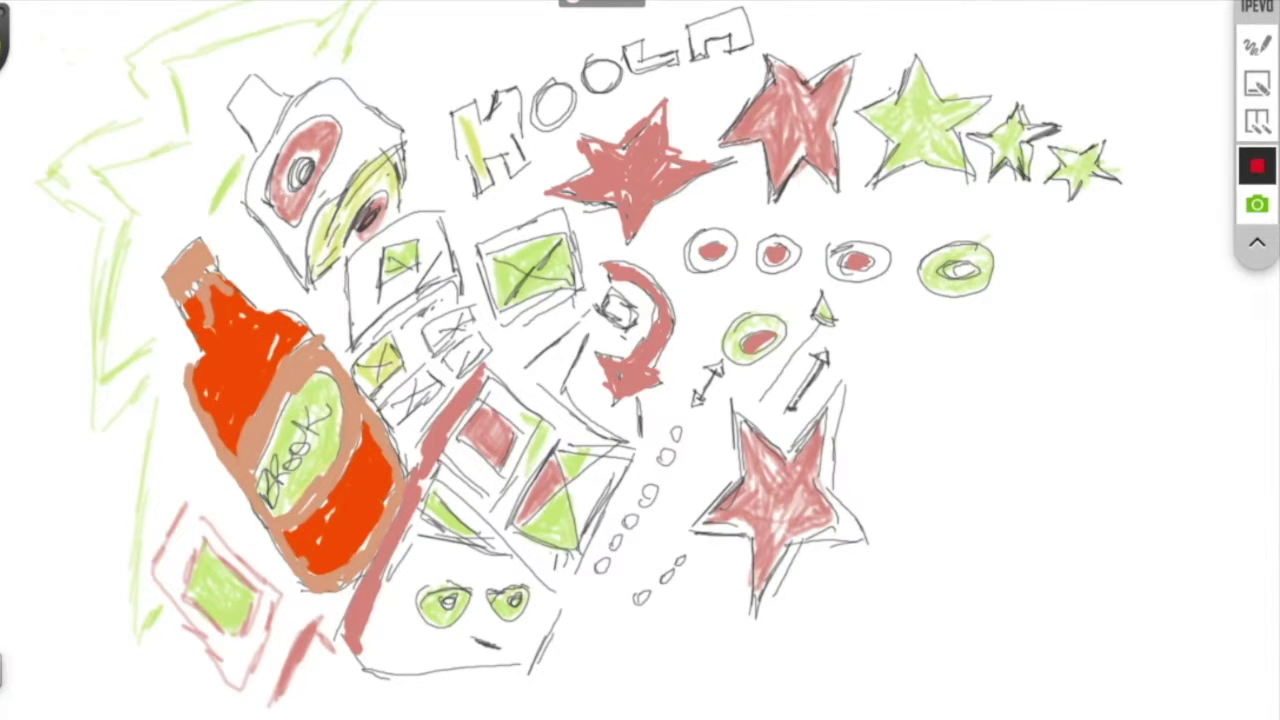
Fill the hollow top letters green, then the triangle and small square orange.
{"action": "left_click_drag", "start_coordinate": [462, 120], "coordinate": [510, 160]}
{"action": "left_click_drag", "start_coordinate": [550, 105], "coordinate": [712, 32]}
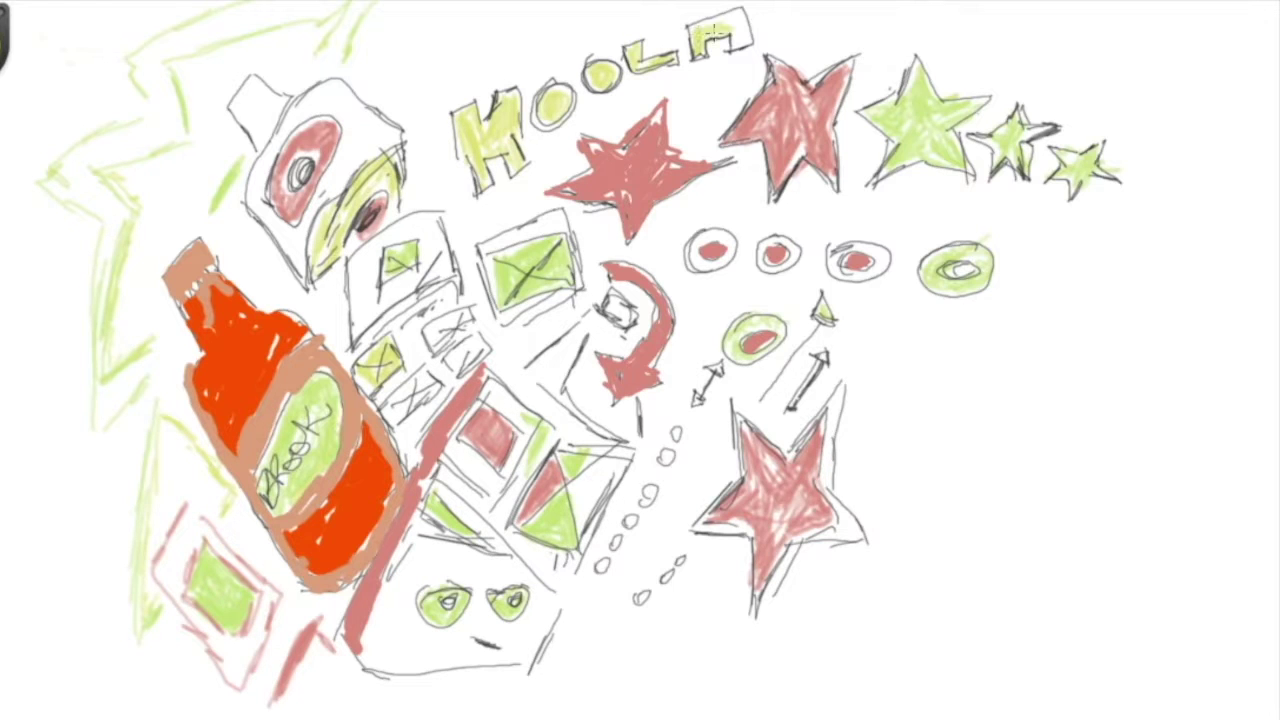
{"action": "left_click_drag", "start_coordinate": [575, 520], "coordinate": [615, 460]}
{"action": "left_click_drag", "start_coordinate": [605, 300], "coordinate": [635, 325]}
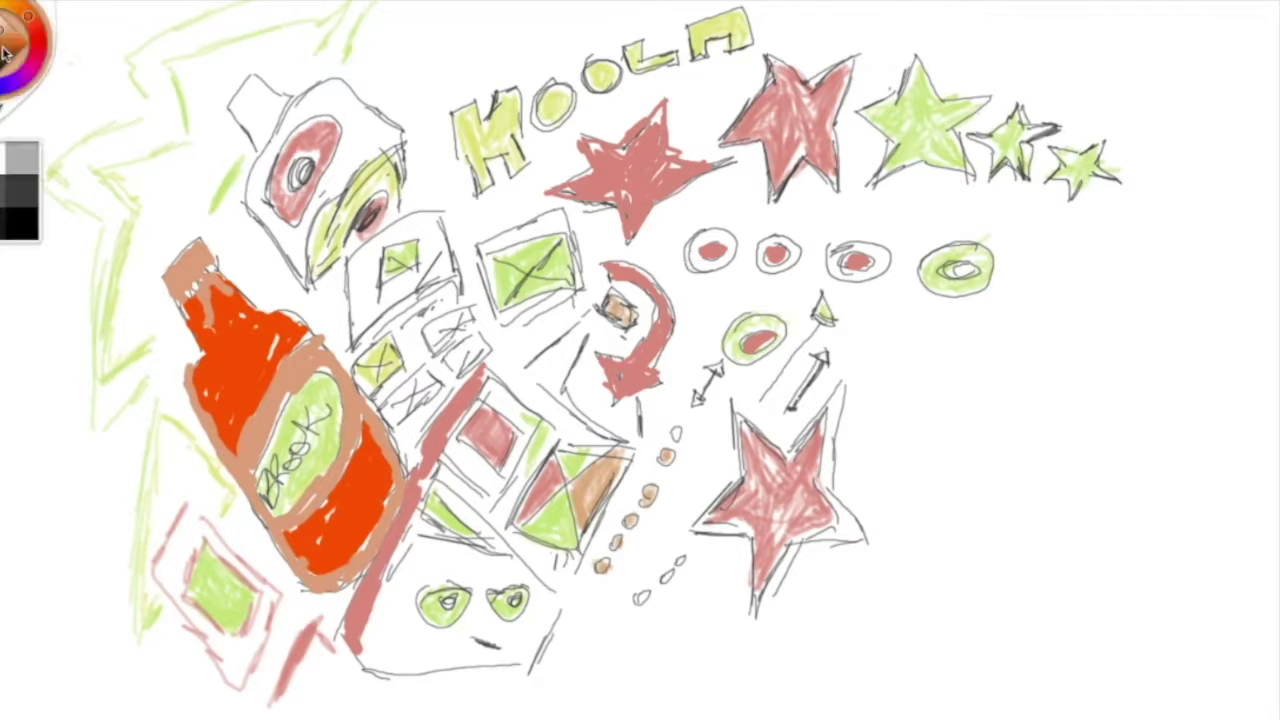
Draw four circles each marked with an M on the right and bottom.
{"action": "left_click_drag", "start_coordinate": [905, 330], "coordinate": [900, 332]}
{"action": "left_click_drag", "start_coordinate": [868, 398], "coordinate": [935, 378]}
{"action": "left_click_drag", "start_coordinate": [905, 330], "coordinate": [960, 400]}
{"action": "left_click_drag", "start_coordinate": [930, 485], "coordinate": [945, 520]}
{"action": "left_click_drag", "start_coordinate": [850, 580], "coordinate": [870, 640]}
{"action": "left_click_drag", "start_coordinate": [685, 610], "coordinate": [690, 660]}
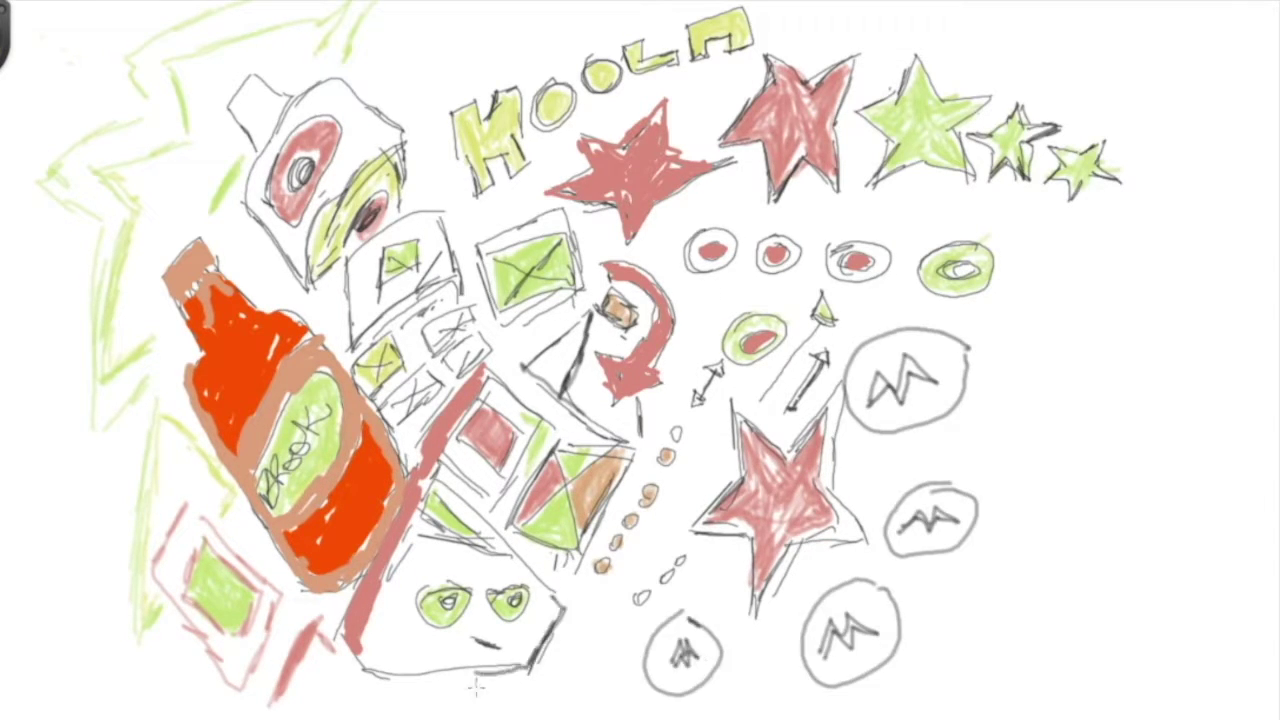
Fill the small and larger squares orange and colour the small ring orange.
{"action": "left_click_drag", "start_coordinate": [388, 412], "coordinate": [440, 376]}
{"action": "mouse_move", "coordinate": [355, 310]}
{"action": "left_mouse_down"}
{"action": "mouse_move", "coordinate": [420, 215]}
{"action": "mouse_move", "coordinate": [442, 268]}
{"action": "left_mouse_up"}
{"action": "left_click_drag", "start_coordinate": [428, 345], "coordinate": [478, 360]}
{"action": "left_click_drag", "start_coordinate": [478, 225], "coordinate": [568, 298]}
{"action": "left_click_drag", "start_coordinate": [575, 235], "coordinate": [495, 315]}
Add orange to a star edge, more squares, the large star outline, M marks and triangle.
{"action": "left_click_drag", "start_coordinate": [706, 176], "coordinate": [734, 205]}
{"action": "mouse_move", "coordinate": [828, 415]}
{"action": "left_mouse_down"}
{"action": "mouse_move", "coordinate": [855, 525]}
{"action": "mouse_move", "coordinate": [695, 520]}
{"action": "left_mouse_up"}
{"action": "left_click_drag", "start_coordinate": [740, 420], "coordinate": [928, 360]}
{"action": "left_click_drag", "start_coordinate": [676, 664], "coordinate": [700, 644]}
{"action": "left_click_drag", "start_coordinate": [584, 322], "coordinate": [530, 386]}
Add yellow-green strokes at the left and on the label, and fill the camera-like object yellow.
{"action": "mouse_move", "coordinate": [118, 224]}
{"action": "left_mouse_down"}
{"action": "mouse_move", "coordinate": [96, 420]}
{"action": "mouse_move", "coordinate": [222, 520]}
{"action": "left_mouse_up"}
{"action": "left_click_drag", "start_coordinate": [286, 400], "coordinate": [264, 510]}
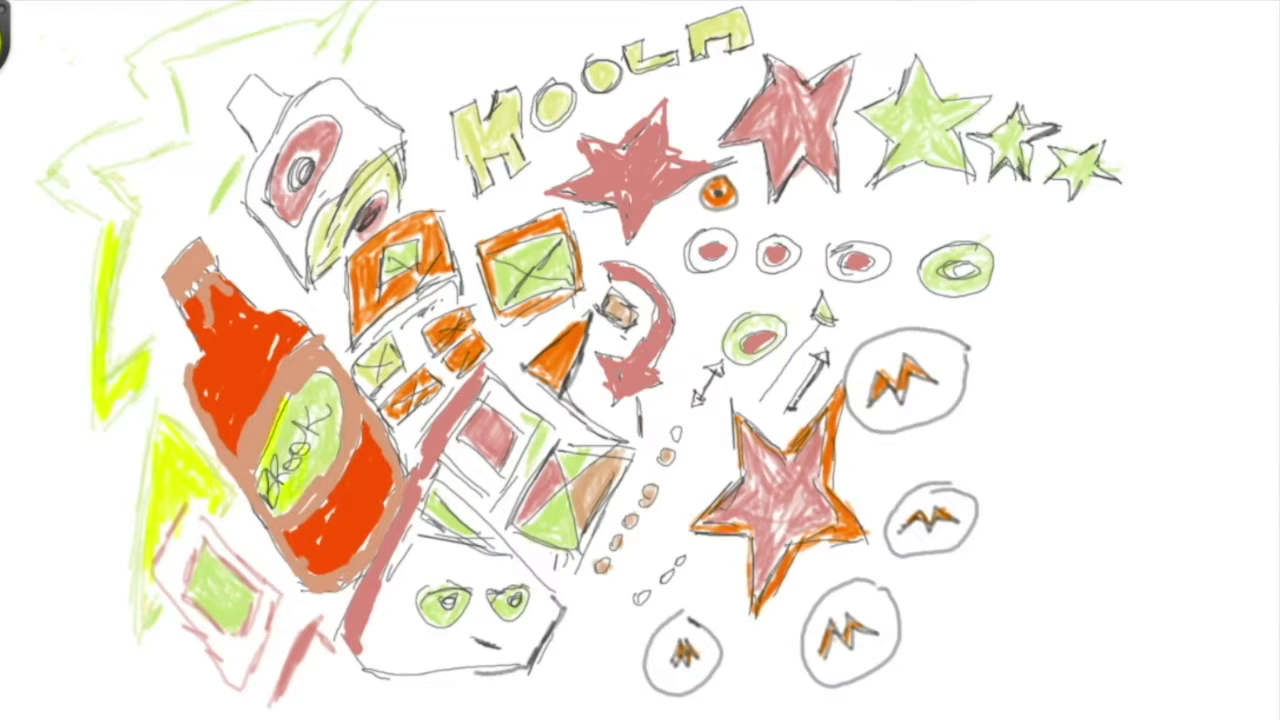
{"action": "left_click_drag", "start_coordinate": [255, 200], "coordinate": [305, 260]}
{"action": "mouse_move", "coordinate": [260, 95]}
{"action": "left_mouse_down"}
{"action": "mouse_move", "coordinate": [370, 210]}
{"action": "mouse_move", "coordinate": [400, 150]}
{"action": "left_mouse_up"}
{"action": "mouse_move", "coordinate": [855, 355]}
{"action": "left_mouse_down"}
{"action": "mouse_move", "coordinate": [885, 415]}
{"action": "mouse_move", "coordinate": [950, 400]}
{"action": "mouse_move", "coordinate": [905, 412]}
{"action": "left_mouse_up"}
Fill an M circle, the face block and the lightning bolt yellow.
{"action": "left_click_drag", "start_coordinate": [370, 540], "coordinate": [470, 650]}
{"action": "left_click_drag", "start_coordinate": [390, 660], "coordinate": [540, 530]}
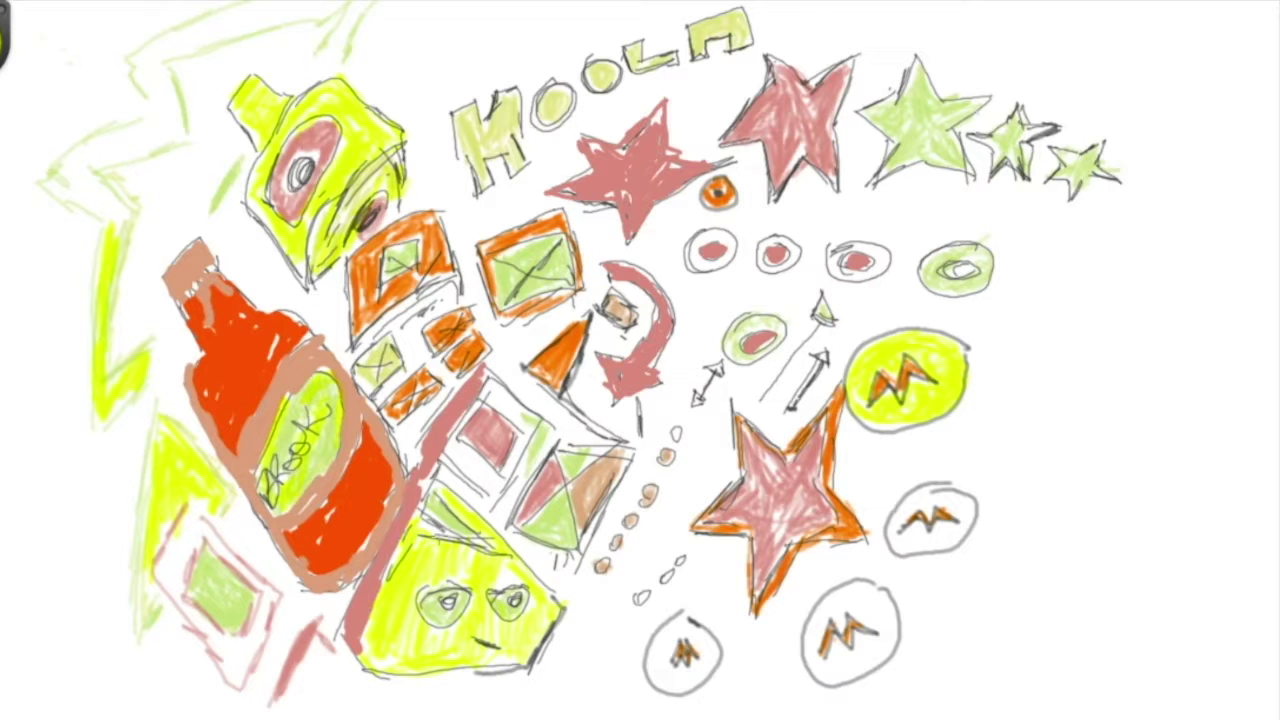
{"action": "left_click_drag", "start_coordinate": [455, 470], "coordinate": [528, 392]}
{"action": "mouse_move", "coordinate": [85, 192]}
{"action": "left_mouse_down"}
{"action": "mouse_move", "coordinate": [110, 230]}
{"action": "mouse_move", "coordinate": [200, 30]}
{"action": "mouse_move", "coordinate": [360, 10]}
{"action": "left_mouse_up"}
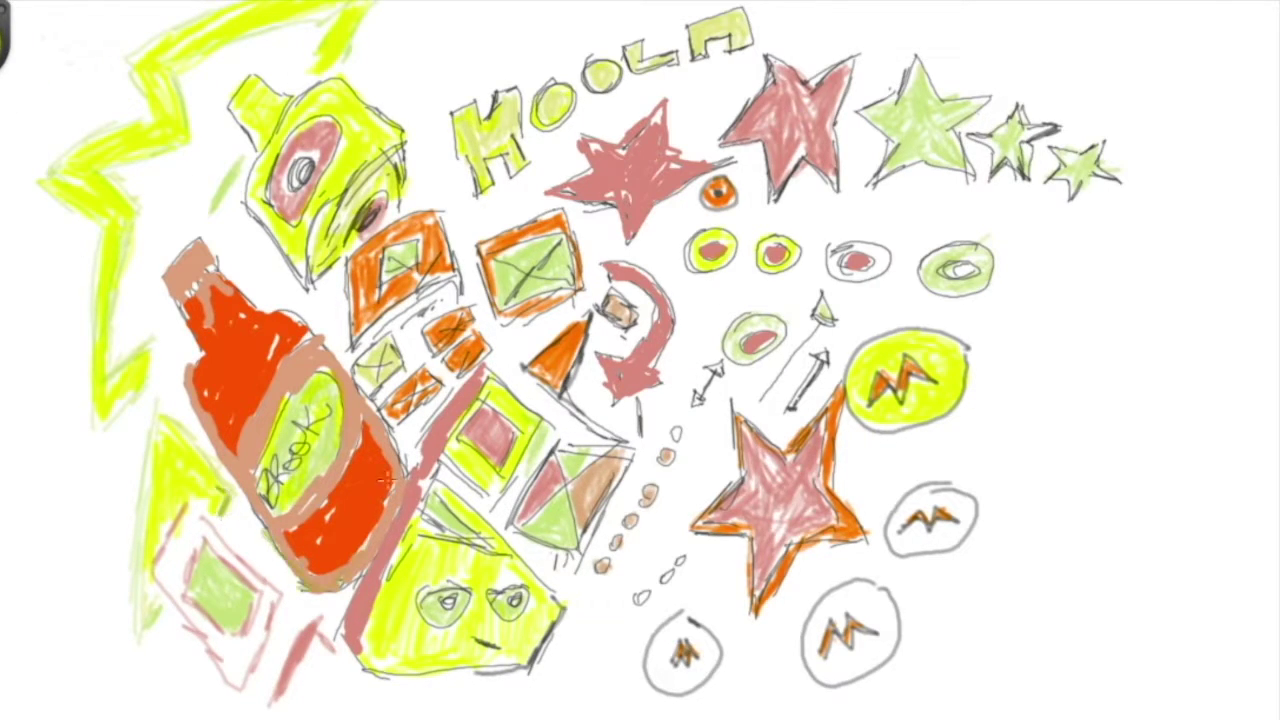
Colour around the pink oval, the small arrow, the bottom-left M circle and three dots green.
{"action": "left_click_drag", "start_coordinate": [830, 250], "coordinate": [885, 272]}
{"action": "left_click_drag", "start_coordinate": [820, 365], "coordinate": [795, 398]}
{"action": "mouse_move", "coordinate": [650, 625]}
{"action": "left_mouse_down"}
{"action": "mouse_move", "coordinate": [715, 680]}
{"action": "mouse_move", "coordinate": [715, 625]}
{"action": "left_mouse_up"}
{"action": "left_click_drag", "start_coordinate": [680, 560], "coordinate": [640, 598]}
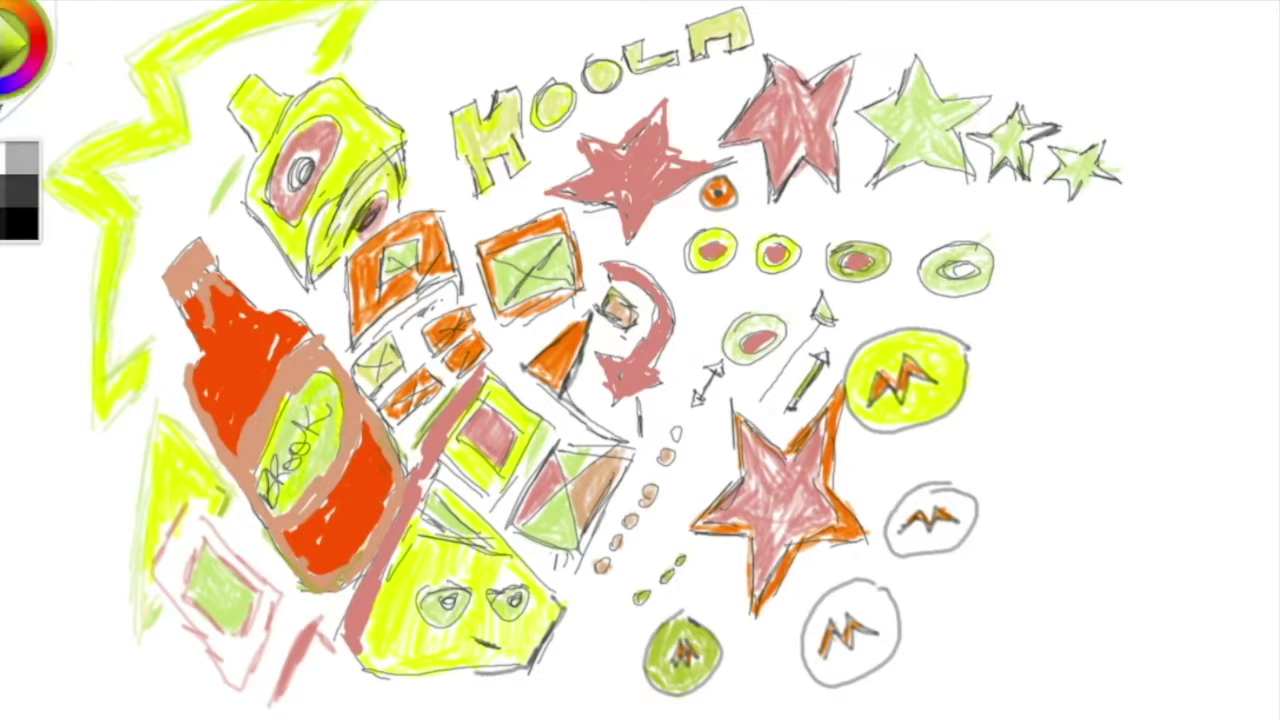
Fill two lower-right M circles peach, the lower-left rectangle's frame pink, and shade boxes pink.
{"action": "left_click_drag", "start_coordinate": [900, 535], "coordinate": [965, 500]}
{"action": "left_click_drag", "start_coordinate": [815, 640], "coordinate": [880, 590]}
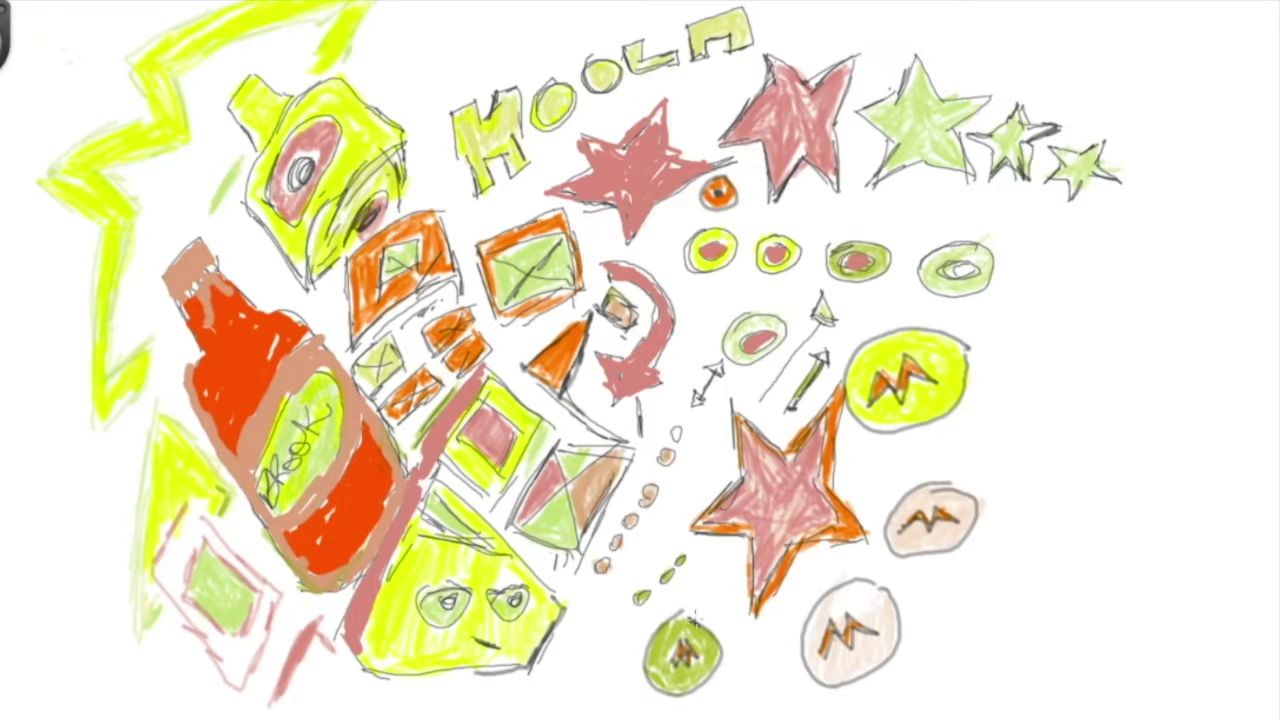
{"action": "left_click_drag", "start_coordinate": [810, 670], "coordinate": [888, 597]}
{"action": "left_click_drag", "start_coordinate": [185, 660], "coordinate": [240, 605]}
{"action": "mouse_move", "coordinate": [160, 570]}
{"action": "left_mouse_down"}
{"action": "mouse_move", "coordinate": [260, 680]}
{"action": "mouse_move", "coordinate": [260, 530]}
{"action": "left_mouse_up"}
{"action": "left_click_drag", "start_coordinate": [370, 340], "coordinate": [460, 290]}
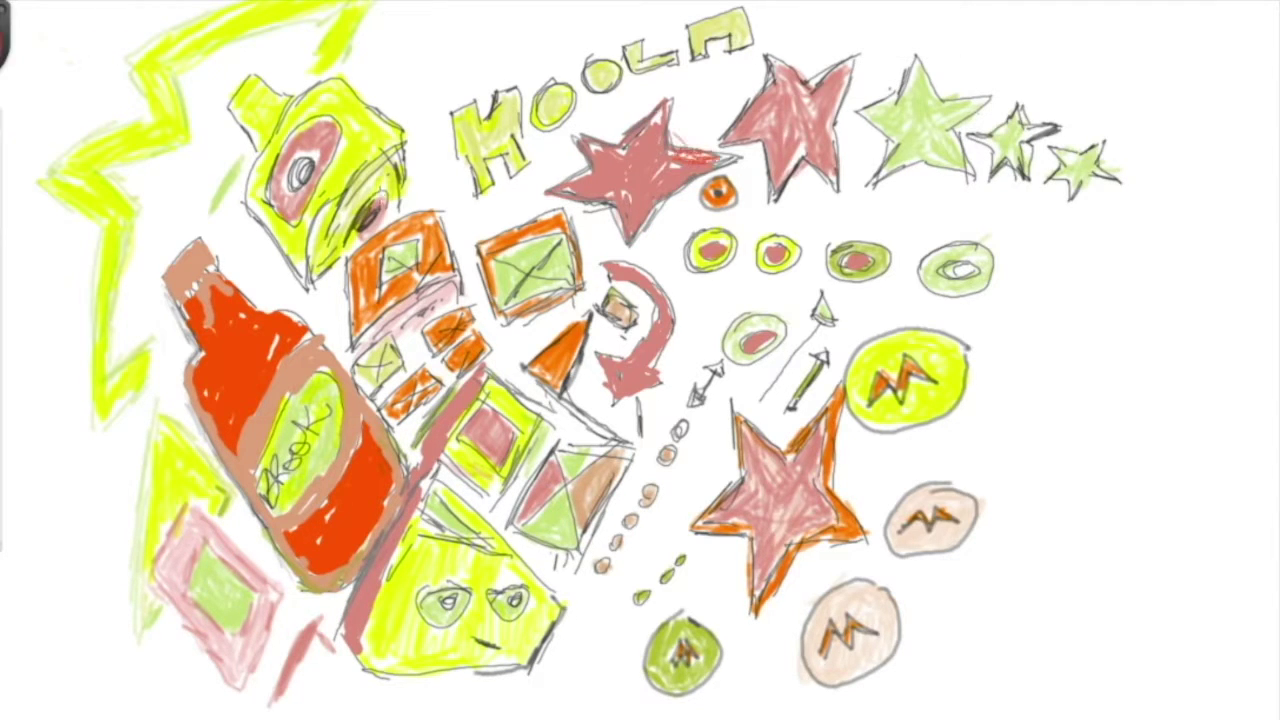
Outline the green stars, the right circle, the pink diamond, the bottle label and the central boxes in red.
{"action": "left_click_drag", "start_coordinate": [560, 190], "coordinate": [540, 300]}
{"action": "left_click_drag", "start_coordinate": [780, 180], "coordinate": [830, 120]}
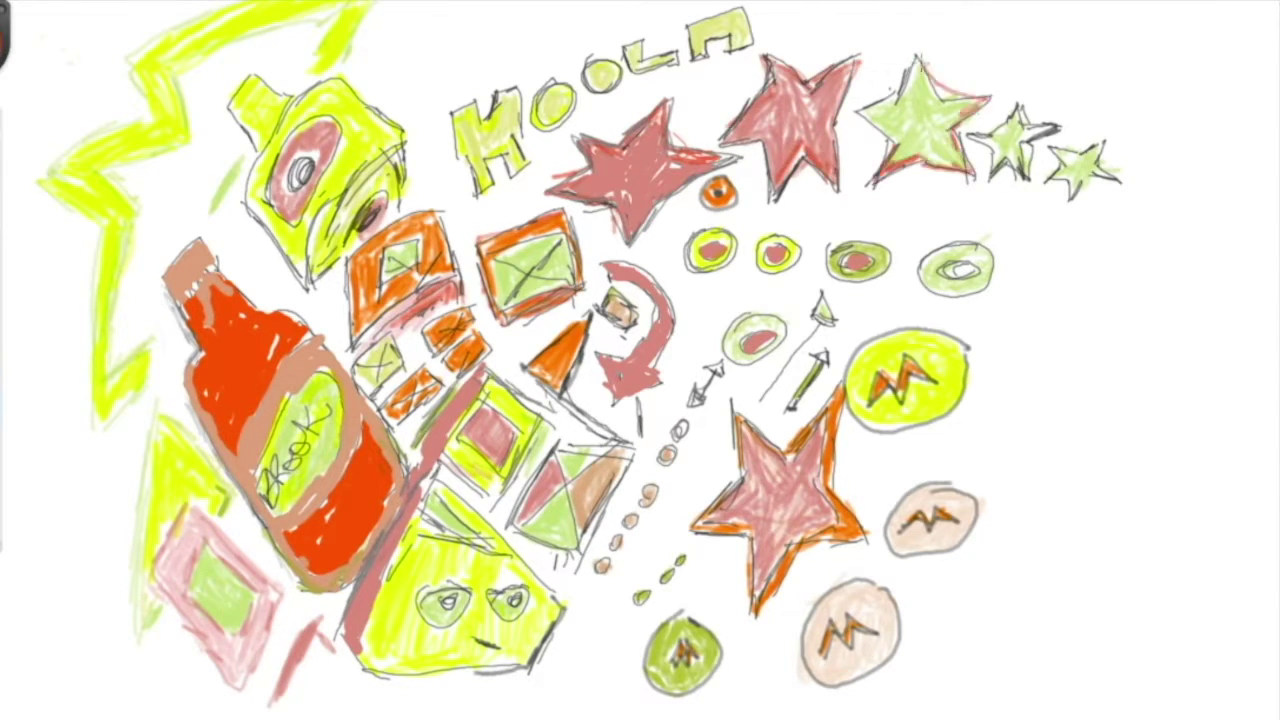
{"action": "left_click_drag", "start_coordinate": [870, 180], "coordinate": [1040, 140]}
{"action": "left_click_drag", "start_coordinate": [1050, 350], "coordinate": [1000, 400]}
{"action": "left_click_drag", "start_coordinate": [1040, 265], "coordinate": [1030, 300]}
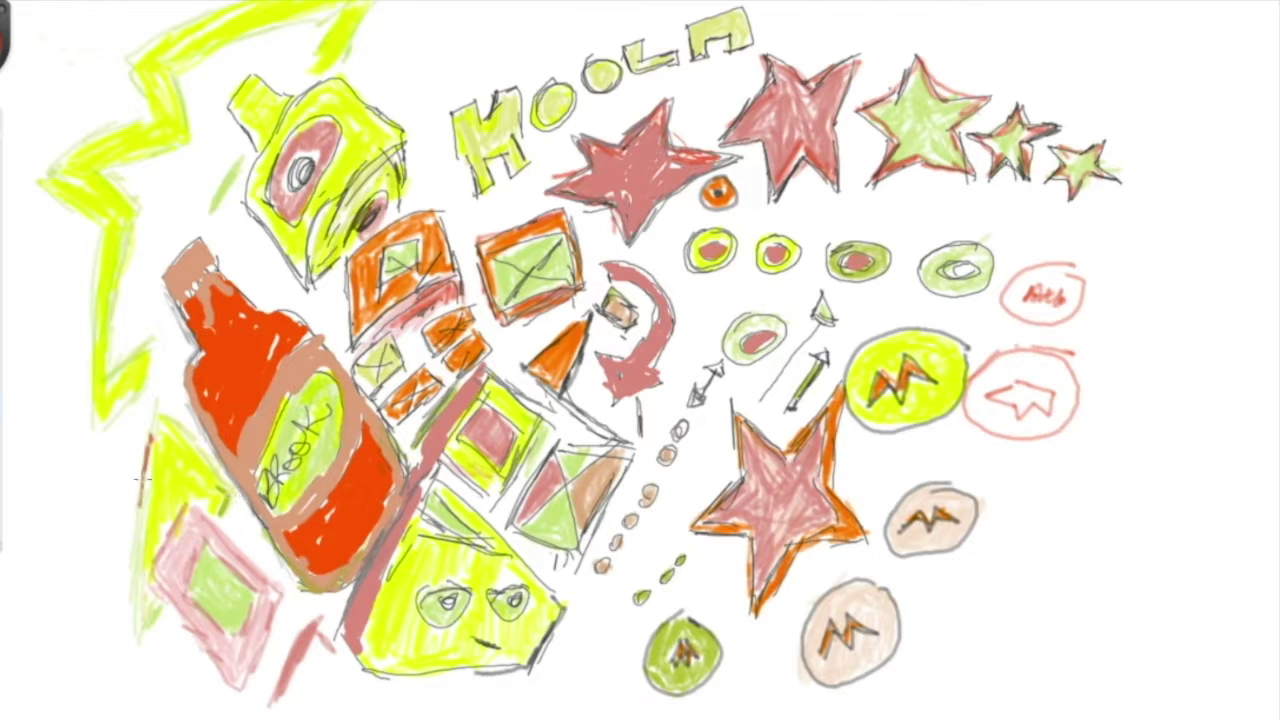
{"action": "left_click_drag", "start_coordinate": [145, 435], "coordinate": [150, 625]}
{"action": "left_click_drag", "start_coordinate": [260, 590], "coordinate": [400, 470]}
{"action": "left_click_drag", "start_coordinate": [288, 398], "coordinate": [400, 360]}
{"action": "left_click_drag", "start_coordinate": [540, 400], "coordinate": [610, 435]}
{"action": "left_click_drag", "start_coordinate": [330, 85], "coordinate": [405, 150]}
Edge the camera object, the letter H, the lightning bolt and the bottle in red, darkening the strokes.
{"action": "mouse_move", "coordinate": [380, 160]}
{"action": "left_mouse_down"}
{"action": "mouse_move", "coordinate": [290, 285]}
{"action": "mouse_move", "coordinate": [245, 150]}
{"action": "left_mouse_up"}
{"action": "left_click_drag", "start_coordinate": [460, 110], "coordinate": [490, 190]}
{"action": "left_click_drag", "start_coordinate": [140, 370], "coordinate": [100, 170]}
{"action": "mouse_move", "coordinate": [100, 190]}
{"action": "left_mouse_down"}
{"action": "mouse_move", "coordinate": [240, 60]}
{"action": "mouse_move", "coordinate": [375, 10]}
{"action": "left_mouse_up"}
{"action": "left_click_drag", "start_coordinate": [120, 240], "coordinate": [90, 435]}
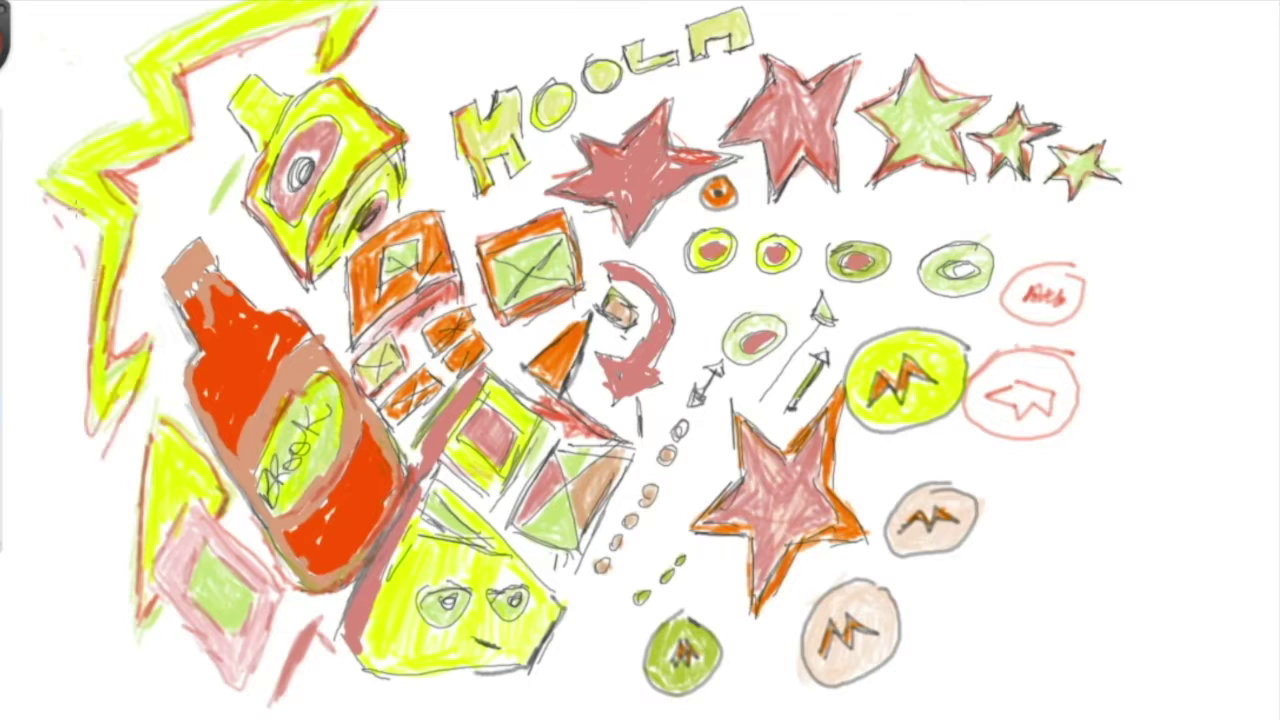
{"action": "left_click_drag", "start_coordinate": [45, 180], "coordinate": [150, 70]}
{"action": "left_click_drag", "start_coordinate": [270, 160], "coordinate": [250, 290]}
{"action": "left_click_drag", "start_coordinate": [365, 268], "coordinate": [350, 334]}
{"action": "left_click_drag", "start_coordinate": [358, 382], "coordinate": [396, 354]}
{"action": "left_click_drag", "start_coordinate": [532, 388], "coordinate": [584, 316]}
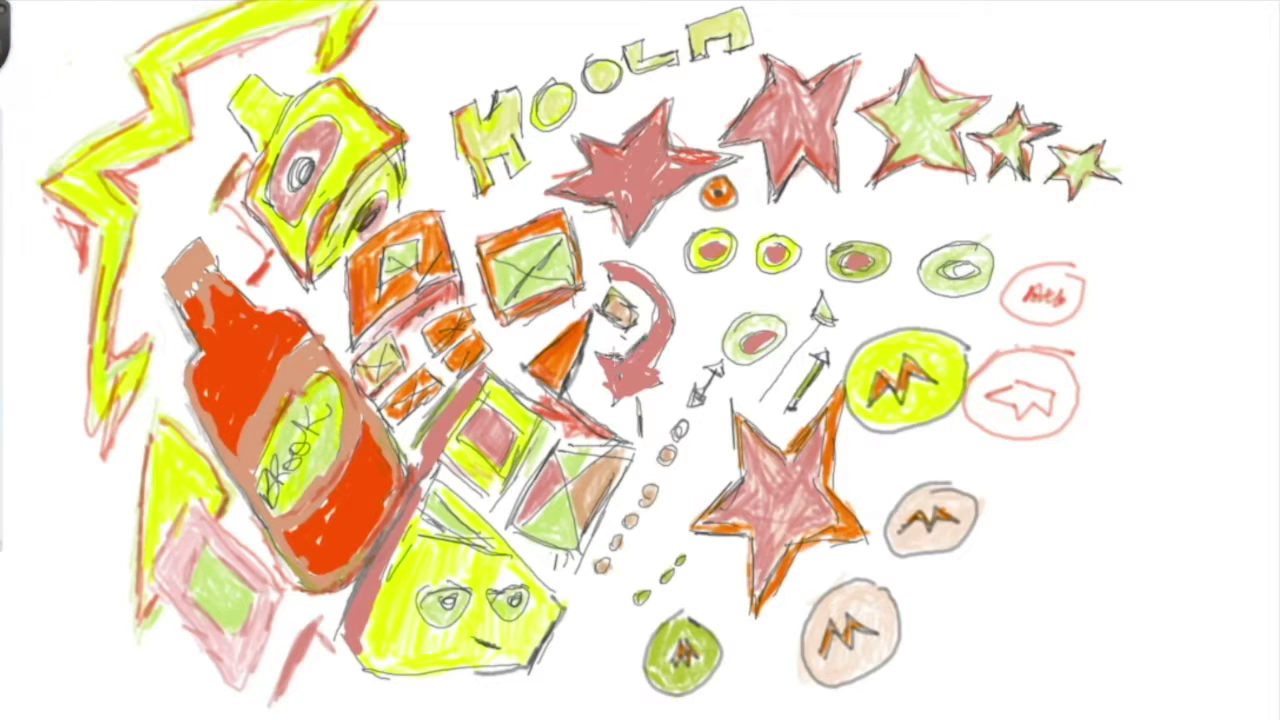
Shade around the yellow face block in grey, then trace the box's top edge in magenta.
{"action": "mouse_move", "coordinate": [390, 700]}
{"action": "left_mouse_down"}
{"action": "mouse_move", "coordinate": [548, 690]}
{"action": "mouse_move", "coordinate": [530, 705]}
{"action": "left_mouse_up"}
{"action": "mouse_move", "coordinate": [285, 695]}
{"action": "left_mouse_down"}
{"action": "mouse_move", "coordinate": [360, 652]}
{"action": "mouse_move", "coordinate": [345, 635]}
{"action": "left_mouse_up"}
{"action": "mouse_move", "coordinate": [380, 700]}
{"action": "left_mouse_down"}
{"action": "mouse_move", "coordinate": [527, 692]}
{"action": "mouse_move", "coordinate": [510, 668]}
{"action": "left_mouse_up"}
{"action": "left_click_drag", "start_coordinate": [340, 680], "coordinate": [362, 622]}
{"action": "left_click_drag", "start_coordinate": [430, 480], "coordinate": [498, 548]}
{"action": "left_click_drag", "start_coordinate": [442, 498], "coordinate": [490, 452]}
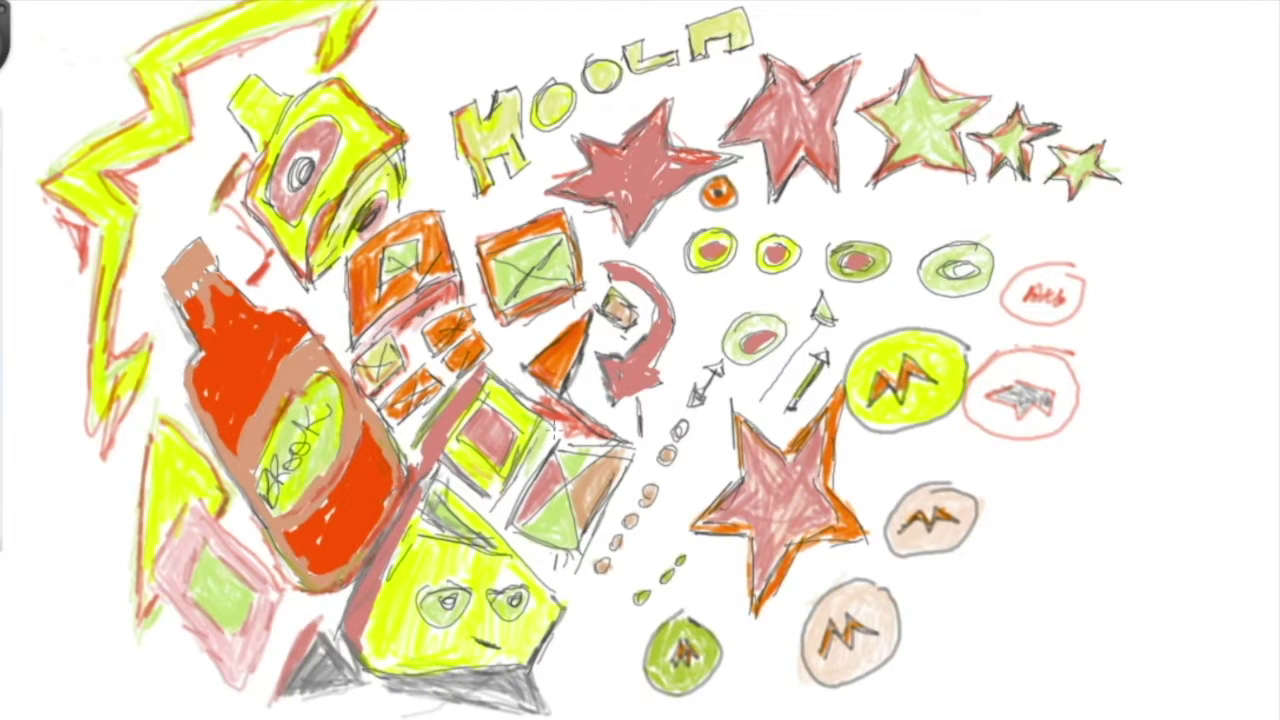
{"action": "left_click_drag", "start_coordinate": [480, 245], "coordinate": [572, 238]}
Outline the red stars, fish, big lower star, curved arrow and small diamond in magenta.
{"action": "mouse_move", "coordinate": [552, 185]}
{"action": "left_mouse_down"}
{"action": "mouse_move", "coordinate": [725, 160]}
{"action": "mouse_move", "coordinate": [600, 150]}
{"action": "left_mouse_up"}
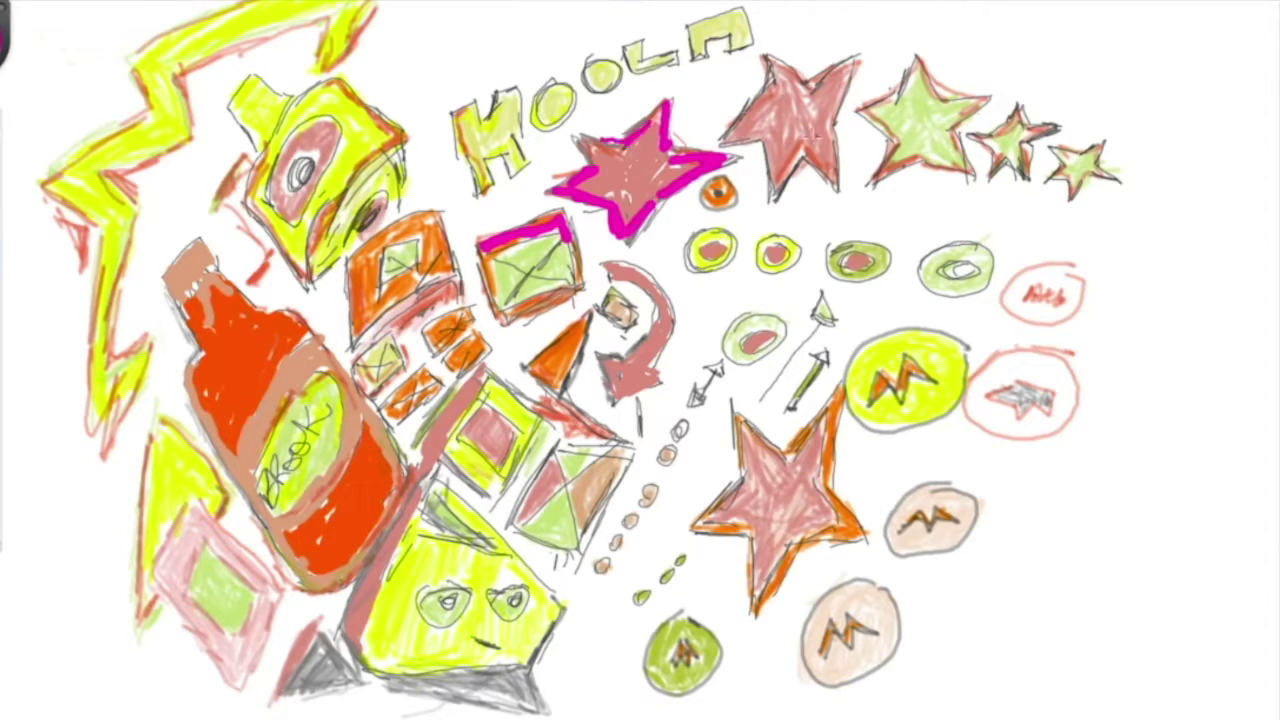
{"action": "left_click_drag", "start_coordinate": [765, 88], "coordinate": [855, 62]}
{"action": "left_click_drag", "start_coordinate": [992, 395], "coordinate": [1055, 400]}
{"action": "left_click_drag", "start_coordinate": [785, 418], "coordinate": [835, 525]}
{"action": "left_click_drag", "start_coordinate": [758, 605], "coordinate": [742, 425]}
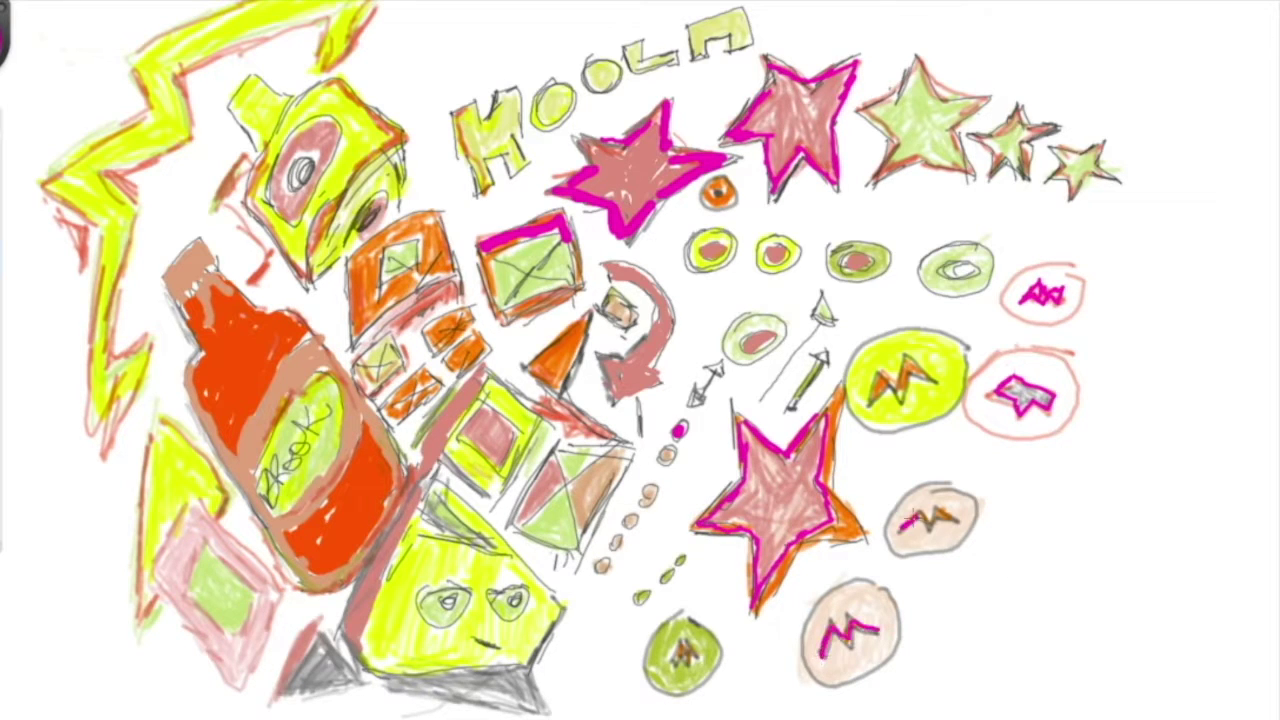
{"action": "left_click_drag", "start_coordinate": [900, 525], "coordinate": [965, 515]}
{"action": "left_click_drag", "start_coordinate": [1022, 300], "coordinate": [1065, 290]}
{"action": "left_click_drag", "start_coordinate": [655, 280], "coordinate": [610, 395]}
{"action": "left_click_drag", "start_coordinate": [462, 420], "coordinate": [525, 455]}
Trace the lightning bolt, ketchup bottle, camera box and orange boxes in magenta.
{"action": "left_click_drag", "start_coordinate": [160, 425], "coordinate": [275, 575]}
{"action": "left_click_drag", "start_coordinate": [125, 280], "coordinate": [110, 345]}
{"action": "mouse_move", "coordinate": [180, 300]}
{"action": "left_mouse_down"}
{"action": "mouse_move", "coordinate": [240, 490]}
{"action": "mouse_move", "coordinate": [370, 590]}
{"action": "left_mouse_up"}
{"action": "left_click_drag", "start_coordinate": [405, 480], "coordinate": [210, 245]}
{"action": "mouse_move", "coordinate": [402, 148]}
{"action": "left_mouse_down"}
{"action": "mouse_move", "coordinate": [306, 282]}
{"action": "mouse_move", "coordinate": [442, 212]}
{"action": "left_mouse_up"}
{"action": "left_click_drag", "start_coordinate": [440, 284], "coordinate": [386, 326]}
{"action": "left_click_drag", "start_coordinate": [242, 120], "coordinate": [288, 250]}
{"action": "left_click_drag", "start_coordinate": [166, 300], "coordinate": [212, 240]}
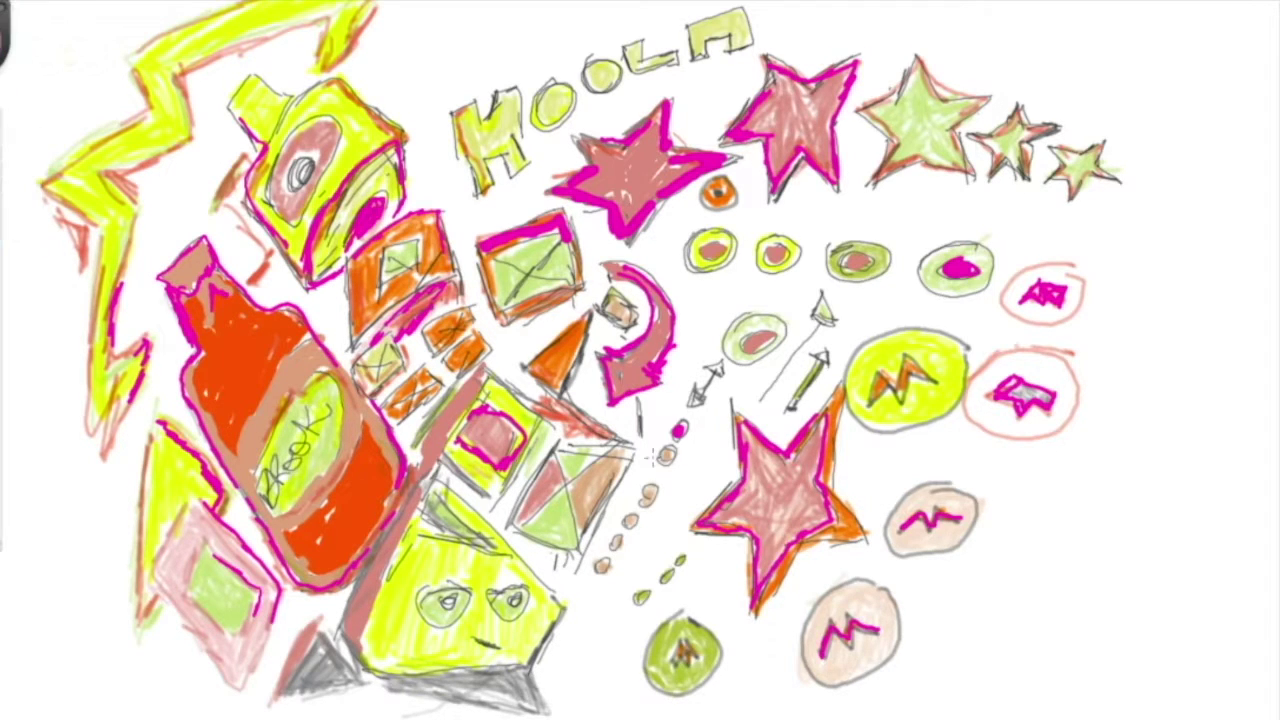
Edge the big star, curved arrow, boxes, bottle and camera box in light pink.
{"action": "left_click_drag", "start_coordinate": [832, 455], "coordinate": [708, 522]}
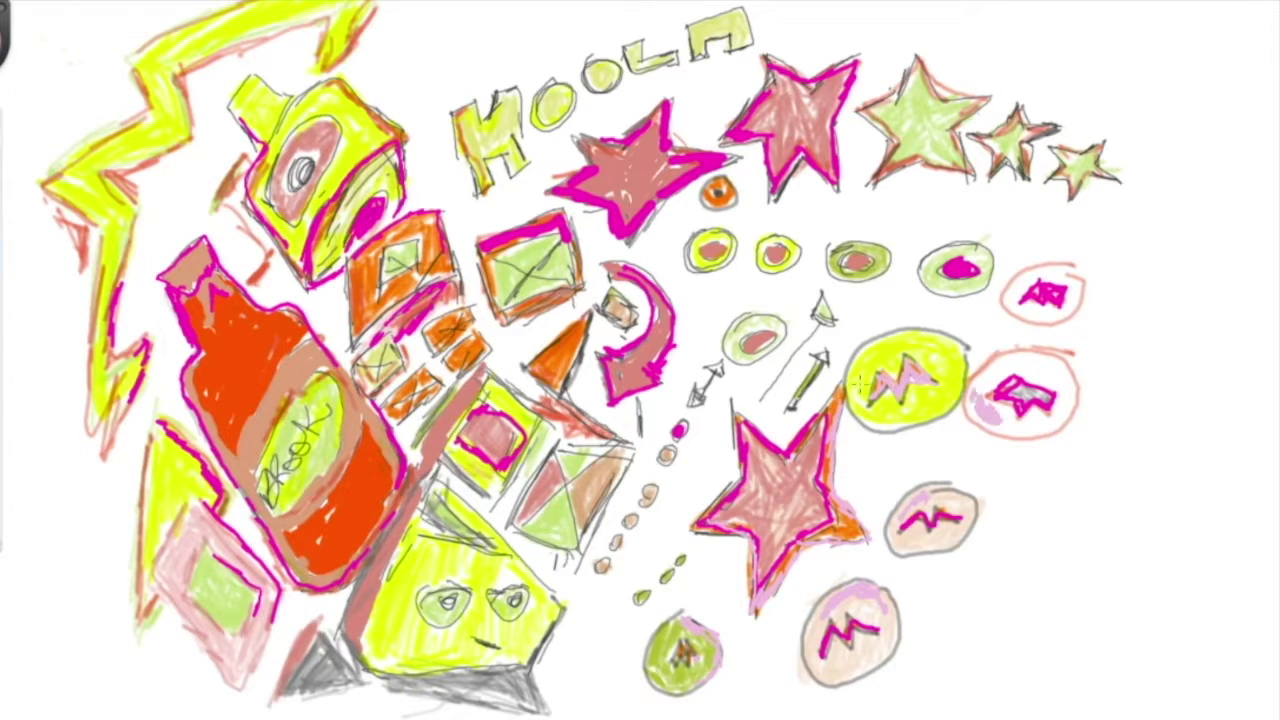
{"action": "left_click_drag", "start_coordinate": [656, 300], "coordinate": [612, 394]}
{"action": "left_click_drag", "start_coordinate": [632, 450], "coordinate": [572, 552]}
{"action": "left_click_drag", "start_coordinate": [534, 428], "coordinate": [486, 504]}
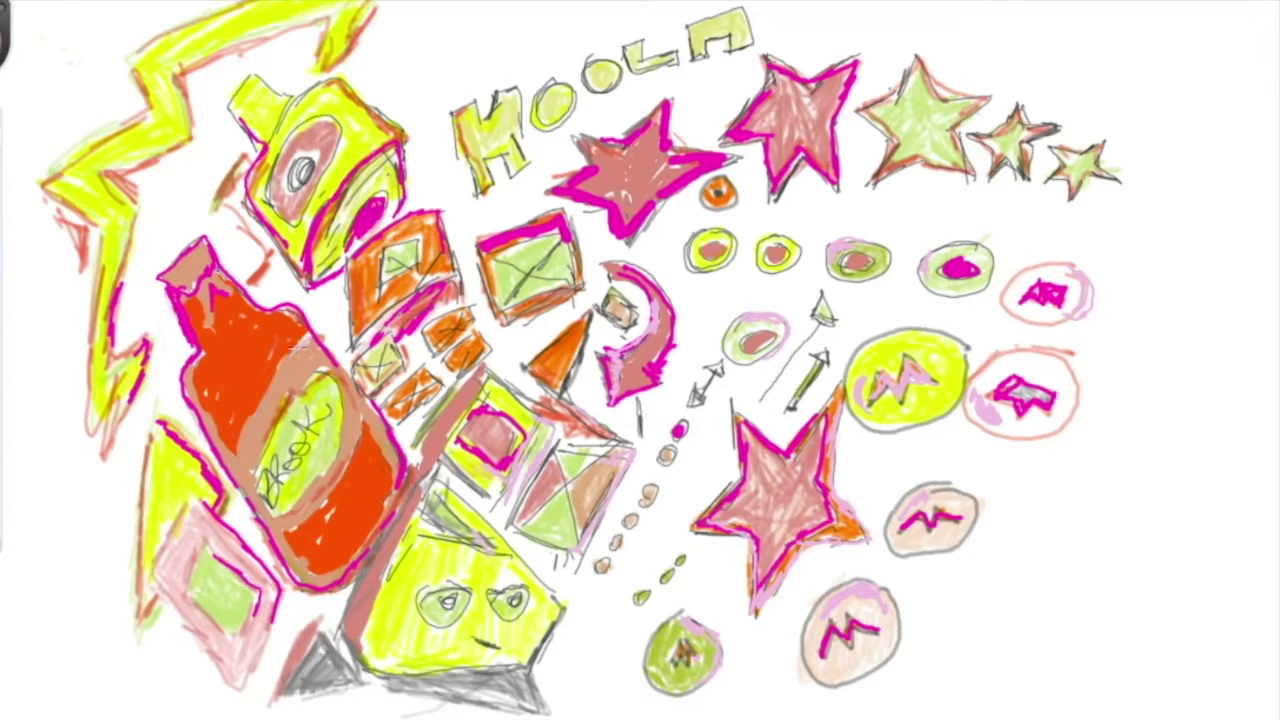
{"action": "left_click_drag", "start_coordinate": [404, 410], "coordinate": [330, 578]}
{"action": "left_click_drag", "start_coordinate": [352, 180], "coordinate": [304, 276]}
Add light pink to the big pink star and arrows, plus a pink ring and small square; start black outlines.
{"action": "left_click_drag", "start_coordinate": [600, 108], "coordinate": [730, 175]}
{"action": "left_click_drag", "start_coordinate": [548, 188], "coordinate": [600, 138]}
{"action": "left_click_drag", "start_coordinate": [640, 275], "coordinate": [605, 388]}
{"action": "left_click_drag", "start_coordinate": [672, 262], "coordinate": [690, 398]}
{"action": "left_click_drag", "start_coordinate": [732, 368], "coordinate": [663, 400]}
{"action": "left_click_drag", "start_coordinate": [1140, 232], "coordinate": [1138, 256]}
{"action": "left_click_drag", "start_coordinate": [890, 208], "coordinate": [952, 212]}
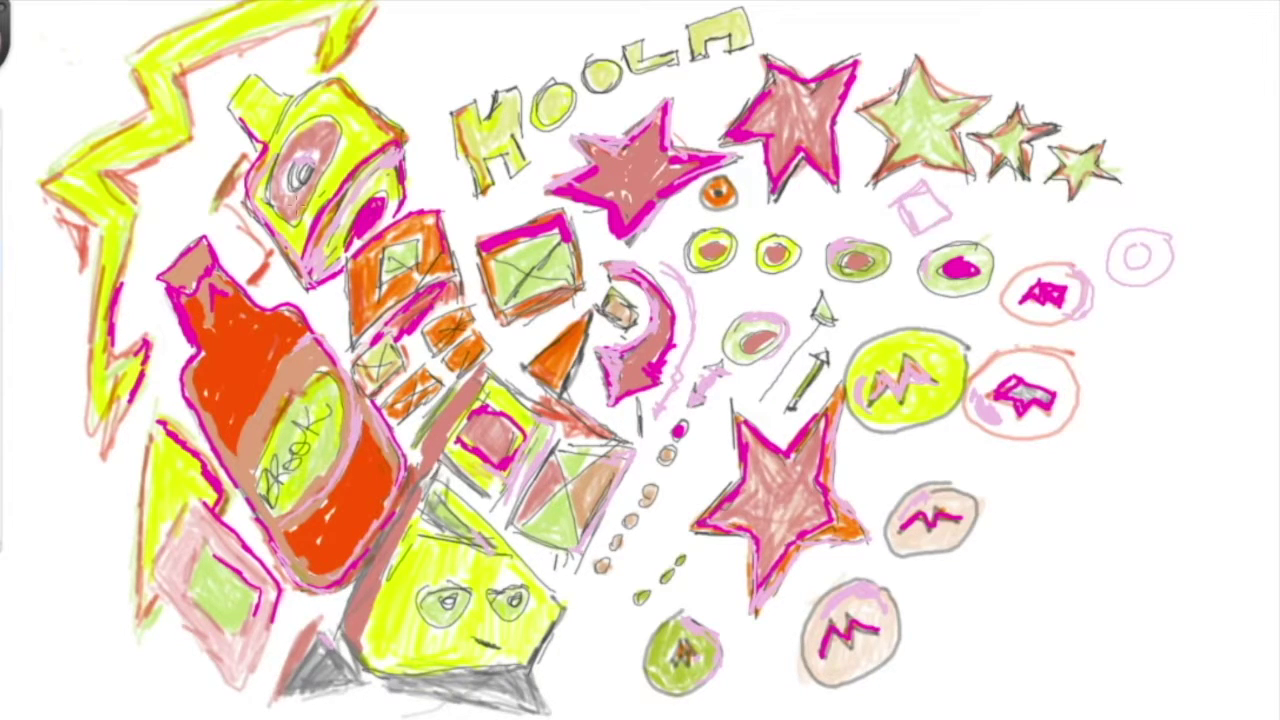
{"action": "left_click_drag", "start_coordinate": [405, 140], "coordinate": [315, 285]}
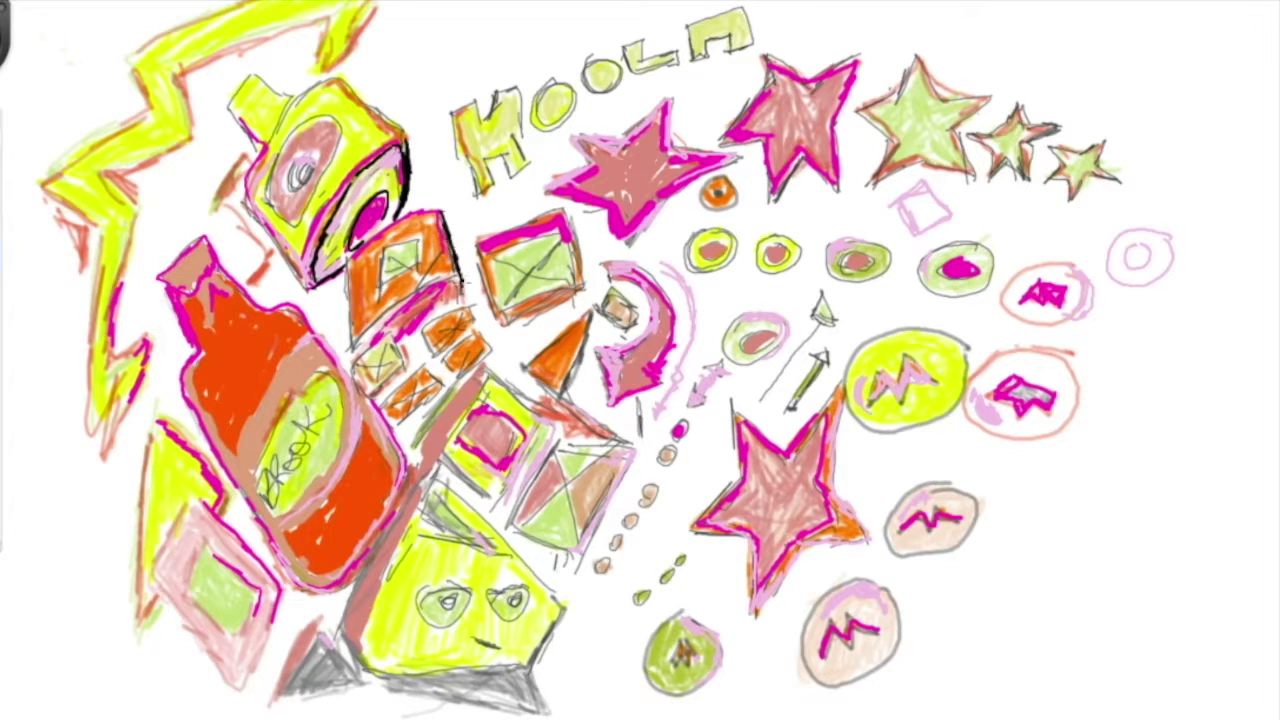
Outline the bottle label, bottle body, pink diamond and lightning bolt in black.
{"action": "left_click_drag", "start_coordinate": [335, 380], "coordinate": [258, 505]}
{"action": "left_click_drag", "start_coordinate": [320, 340], "coordinate": [300, 580]}
{"action": "mouse_move", "coordinate": [195, 480]}
{"action": "left_mouse_down"}
{"action": "mouse_move", "coordinate": [300, 310]}
{"action": "mouse_move", "coordinate": [275, 600]}
{"action": "left_mouse_up"}
{"action": "mouse_move", "coordinate": [262, 540]}
{"action": "left_mouse_down"}
{"action": "mouse_move", "coordinate": [135, 630]}
{"action": "mouse_move", "coordinate": [110, 445]}
{"action": "mouse_move", "coordinate": [200, 60]}
{"action": "mouse_move", "coordinate": [50, 185]}
{"action": "left_mouse_up"}
Outline the orange box group, the yellow tape-roll shape and its eye circle in black.
{"action": "mouse_move", "coordinate": [345, 265]}
{"action": "left_mouse_down"}
{"action": "mouse_move", "coordinate": [385, 365]}
{"action": "mouse_move", "coordinate": [460, 330]}
{"action": "left_mouse_up"}
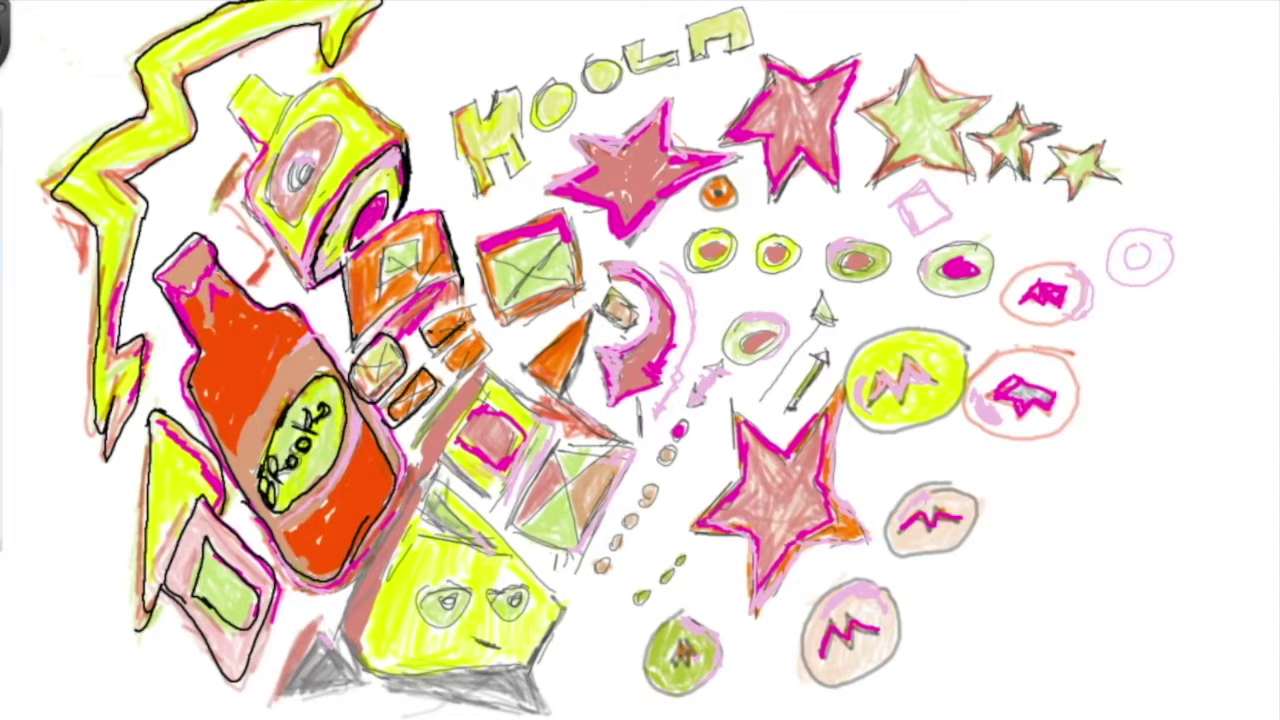
{"action": "left_click_drag", "start_coordinate": [470, 375], "coordinate": [440, 310]}
{"action": "left_click_drag", "start_coordinate": [345, 295], "coordinate": [460, 215]}
{"action": "mouse_move", "coordinate": [460, 270]}
{"action": "left_mouse_down"}
{"action": "mouse_move", "coordinate": [385, 320]}
{"action": "mouse_move", "coordinate": [455, 285]}
{"action": "left_mouse_up"}
{"action": "left_click_drag", "start_coordinate": [375, 235], "coordinate": [420, 290]}
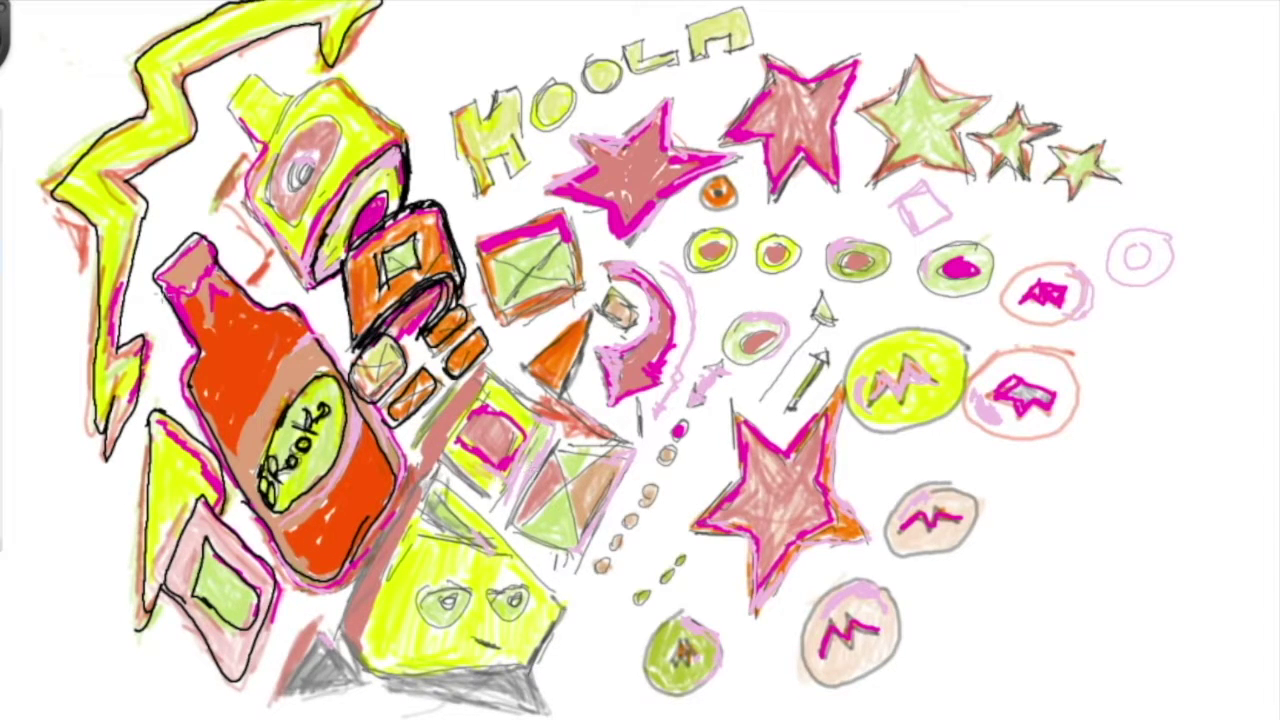
{"action": "left_click_drag", "start_coordinate": [290, 85], "coordinate": [400, 140]}
{"action": "left_click_drag", "start_coordinate": [230, 80], "coordinate": [290, 220]}
{"action": "left_click_drag", "start_coordinate": [285, 155], "coordinate": [315, 190]}
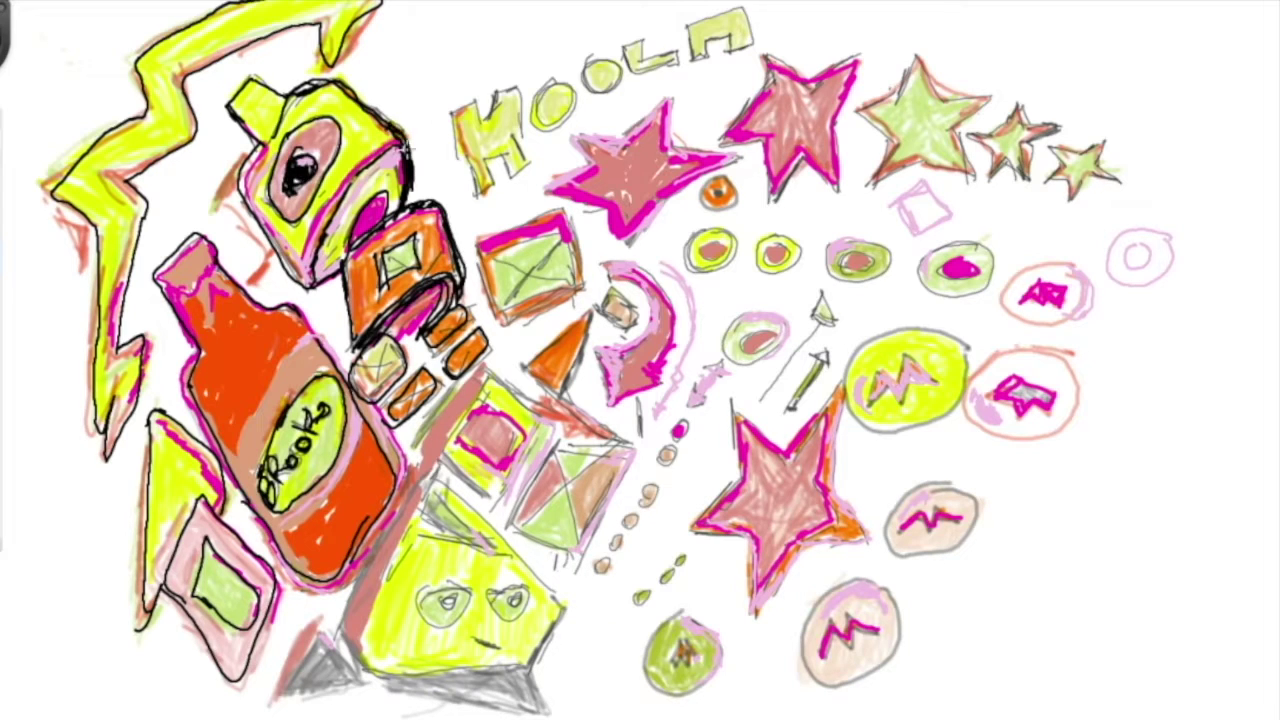
Outline the first letters of the lettering, the pink stars and the three green stars in black.
{"action": "left_click_drag", "start_coordinate": [458, 105], "coordinate": [525, 175]}
{"action": "left_click_drag", "start_coordinate": [550, 82], "coordinate": [545, 130]}
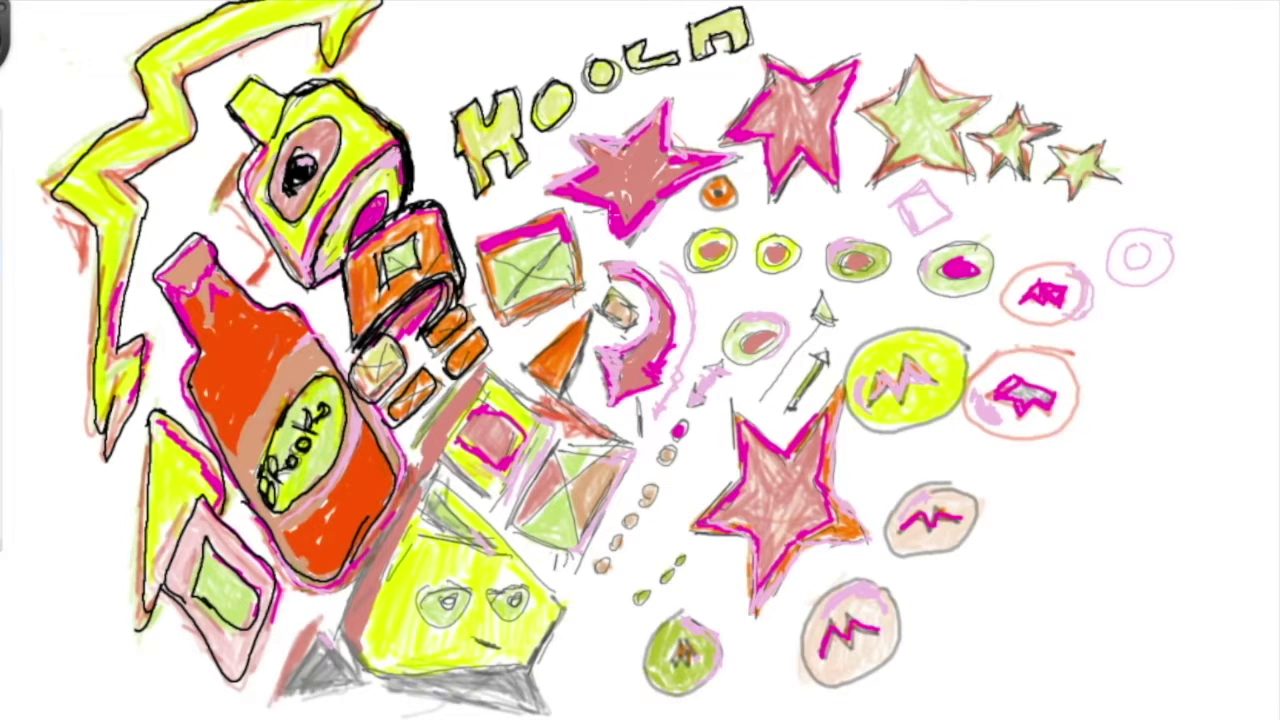
{"action": "left_click_drag", "start_coordinate": [680, 95], "coordinate": [545, 185]}
{"action": "left_click_drag", "start_coordinate": [610, 225], "coordinate": [740, 150]}
{"action": "mouse_move", "coordinate": [740, 140]}
{"action": "left_mouse_down"}
{"action": "mouse_move", "coordinate": [790, 75]}
{"action": "mouse_move", "coordinate": [835, 190]}
{"action": "mouse_move", "coordinate": [990, 100]}
{"action": "left_mouse_up"}
{"action": "left_click_drag", "start_coordinate": [860, 155], "coordinate": [960, 70]}
{"action": "left_click_drag", "start_coordinate": [990, 175], "coordinate": [1055, 130]}
{"action": "left_click_drag", "start_coordinate": [975, 100], "coordinate": [1065, 160]}
{"action": "left_click_drag", "start_coordinate": [1045, 175], "coordinate": [1115, 190]}
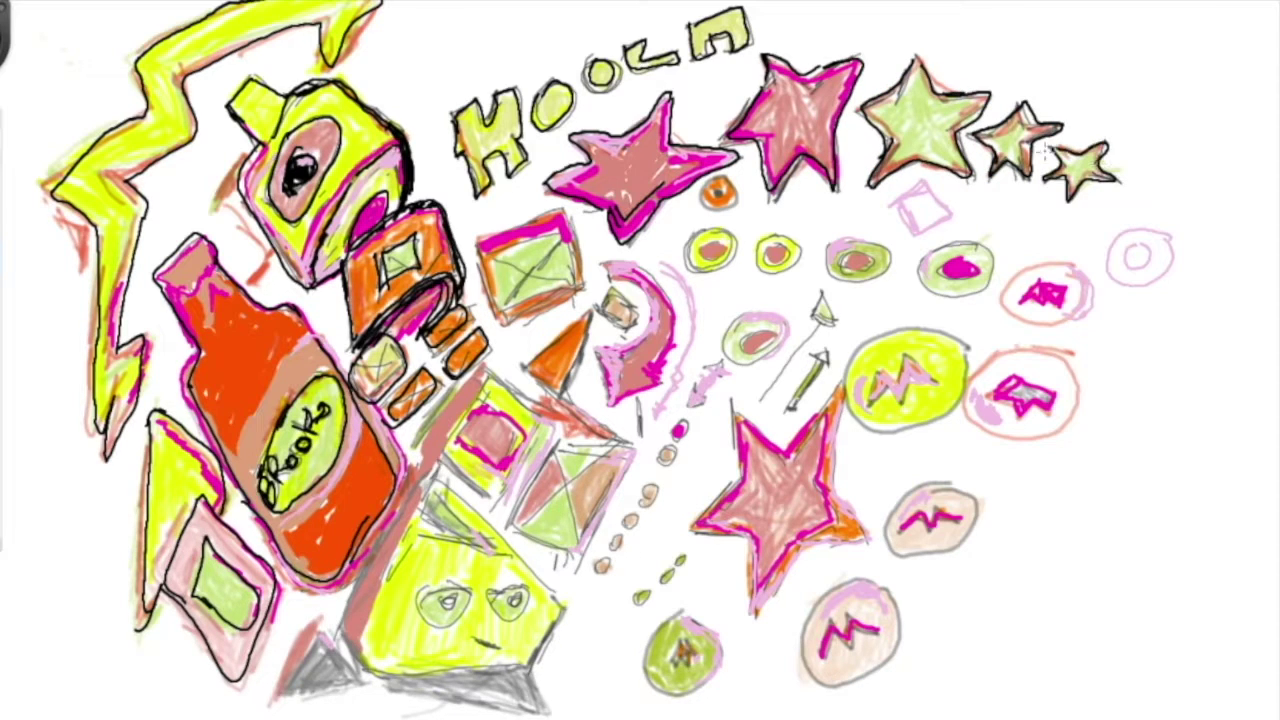
Outline the pink crescent, orange triangle, yellow triangle and X-box in black.
{"action": "left_click_drag", "start_coordinate": [612, 265], "coordinate": [650, 390]}
{"action": "mouse_move", "coordinate": [600, 295]}
{"action": "left_mouse_down"}
{"action": "mouse_move", "coordinate": [635, 330]}
{"action": "mouse_move", "coordinate": [522, 385]}
{"action": "left_mouse_up"}
{"action": "mouse_move", "coordinate": [420, 490]}
{"action": "left_mouse_down"}
{"action": "mouse_move", "coordinate": [465, 540]}
{"action": "mouse_move", "coordinate": [455, 530]}
{"action": "left_mouse_up"}
{"action": "left_click_drag", "start_coordinate": [382, 668], "coordinate": [550, 700]}
{"action": "left_click_drag", "start_coordinate": [570, 590], "coordinate": [552, 680]}
{"action": "left_click_drag", "start_coordinate": [440, 470], "coordinate": [556, 592]}
{"action": "left_click_drag", "start_coordinate": [575, 486], "coordinate": [605, 542]}
{"action": "left_click_drag", "start_coordinate": [560, 440], "coordinate": [630, 455]}
{"action": "left_click_drag", "start_coordinate": [630, 455], "coordinate": [580, 562]}
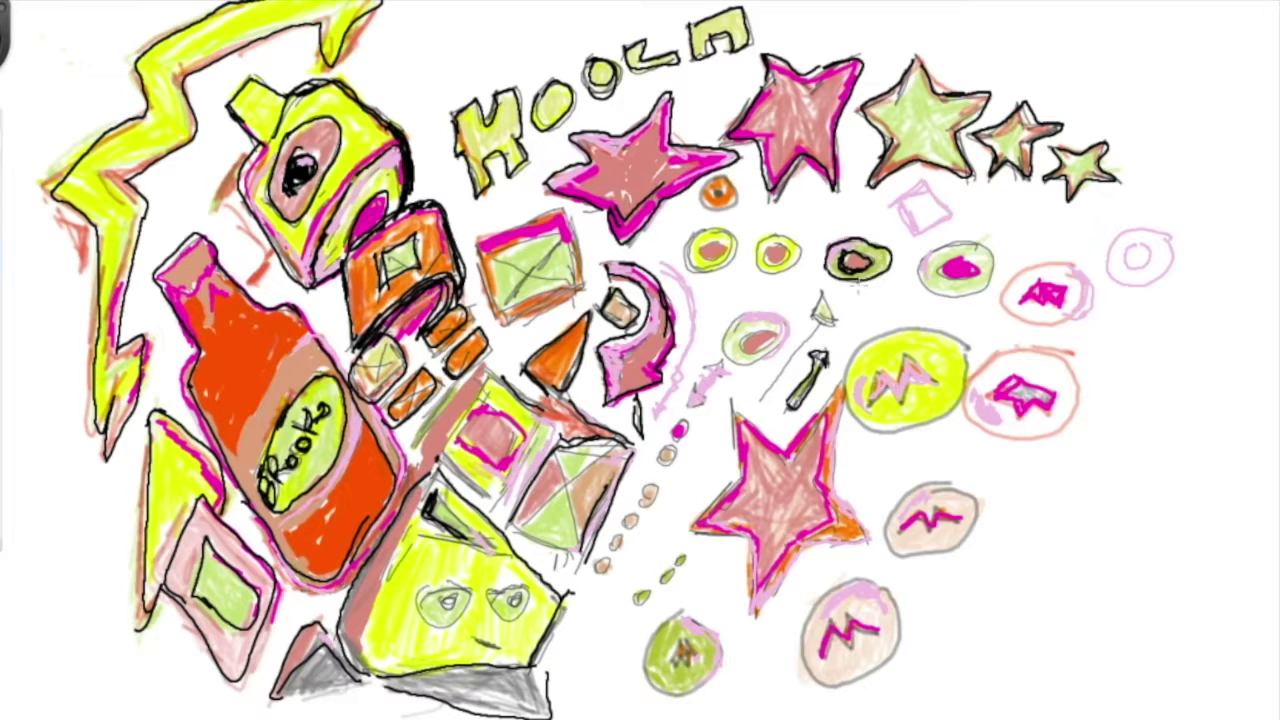
Outline the big pink star, green circle, beige egg shapes, yellow circle and small pink diamond in black.
{"action": "mouse_move", "coordinate": [738, 410]}
{"action": "left_mouse_down"}
{"action": "mouse_move", "coordinate": [708, 492]}
{"action": "mouse_move", "coordinate": [740, 588]}
{"action": "left_mouse_up"}
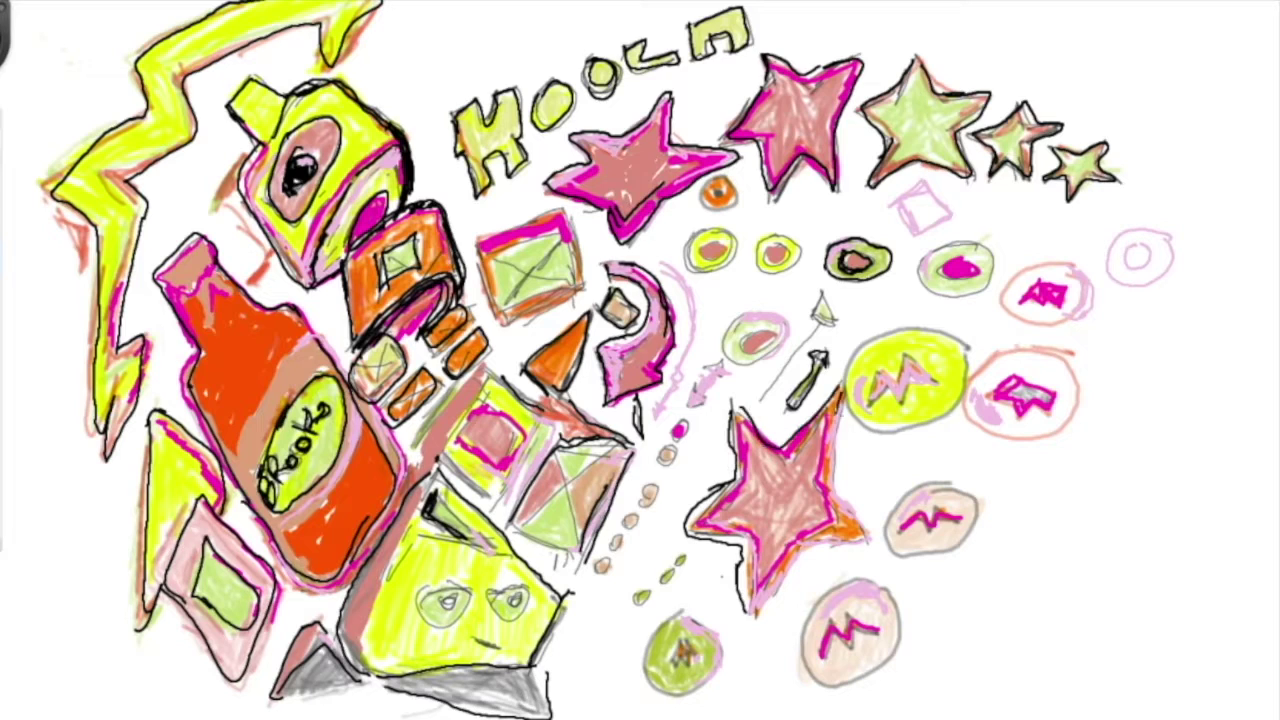
{"action": "left_click_drag", "start_coordinate": [845, 402], "coordinate": [790, 600]}
{"action": "left_click_drag", "start_coordinate": [720, 630], "coordinate": [650, 680]}
{"action": "mouse_move", "coordinate": [812, 600]}
{"action": "left_mouse_down"}
{"action": "mouse_move", "coordinate": [890, 650]}
{"action": "mouse_move", "coordinate": [820, 680]}
{"action": "left_mouse_up"}
{"action": "left_click_drag", "start_coordinate": [980, 522], "coordinate": [888, 530]}
{"action": "left_click_drag", "start_coordinate": [862, 575], "coordinate": [895, 620]}
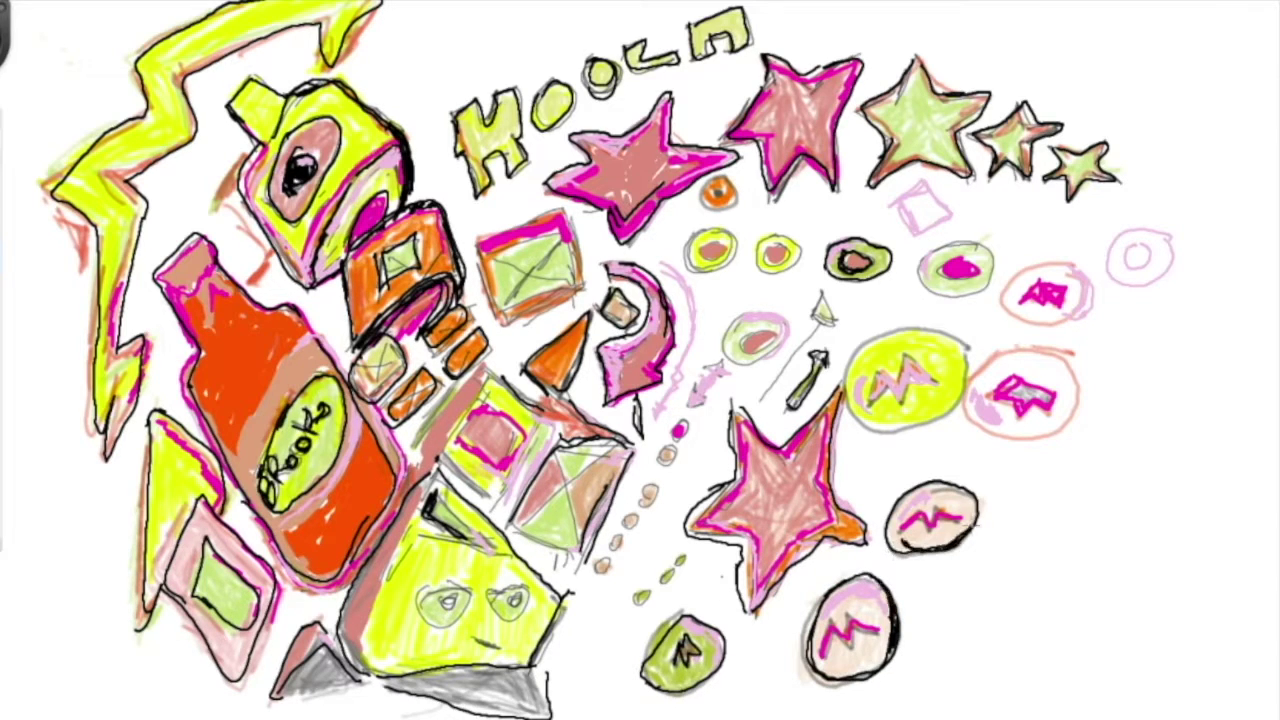
{"action": "left_click_drag", "start_coordinate": [858, 400], "coordinate": [935, 365]}
{"action": "left_click_drag", "start_coordinate": [895, 200], "coordinate": [945, 215]}
Outline the upper X-box, double-headed arrow, pink circle and yellow square in black.
{"action": "mouse_move", "coordinate": [478, 250]}
{"action": "left_mouse_down"}
{"action": "mouse_move", "coordinate": [585, 318]}
{"action": "mouse_move", "coordinate": [578, 215]}
{"action": "left_mouse_up"}
{"action": "left_click_drag", "start_coordinate": [505, 245], "coordinate": [565, 300]}
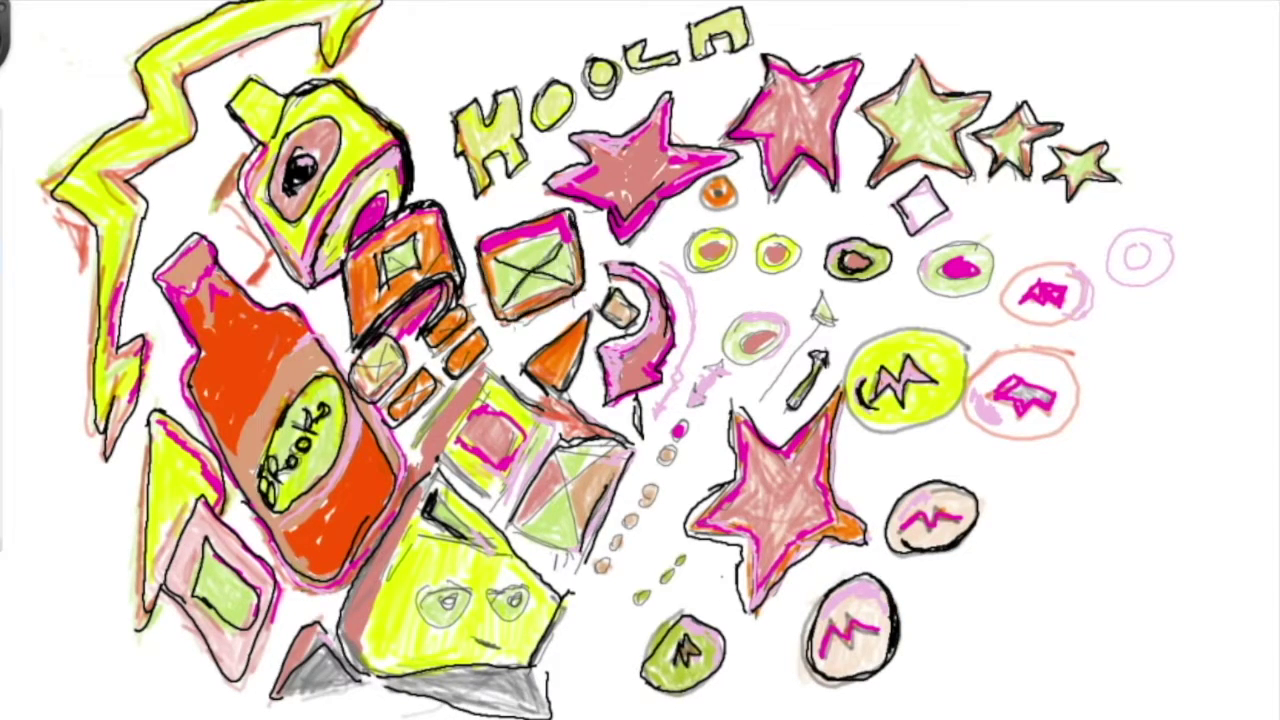
{"action": "left_click_drag", "start_coordinate": [712, 368], "coordinate": [690, 408]}
{"action": "left_click_drag", "start_coordinate": [740, 318], "coordinate": [784, 330]}
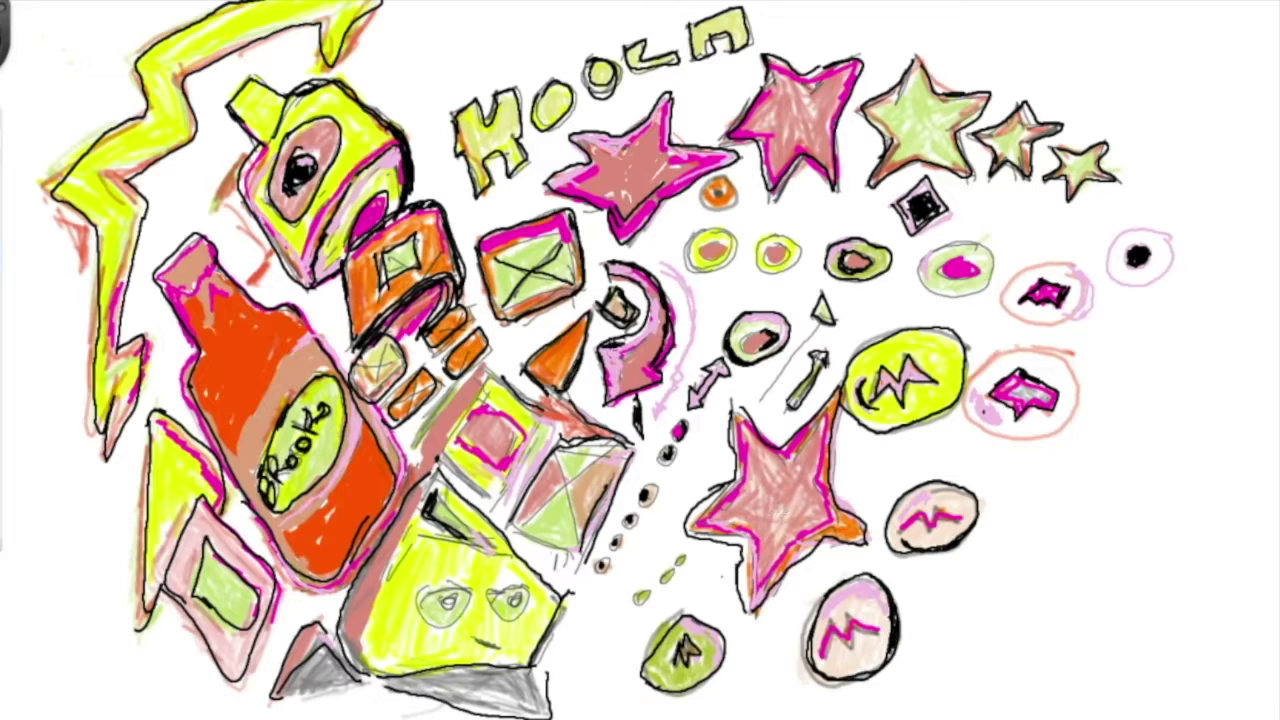
{"action": "left_click_drag", "start_coordinate": [555, 378], "coordinate": [500, 500]}
{"action": "left_click_drag", "start_coordinate": [490, 368], "coordinate": [420, 450]}
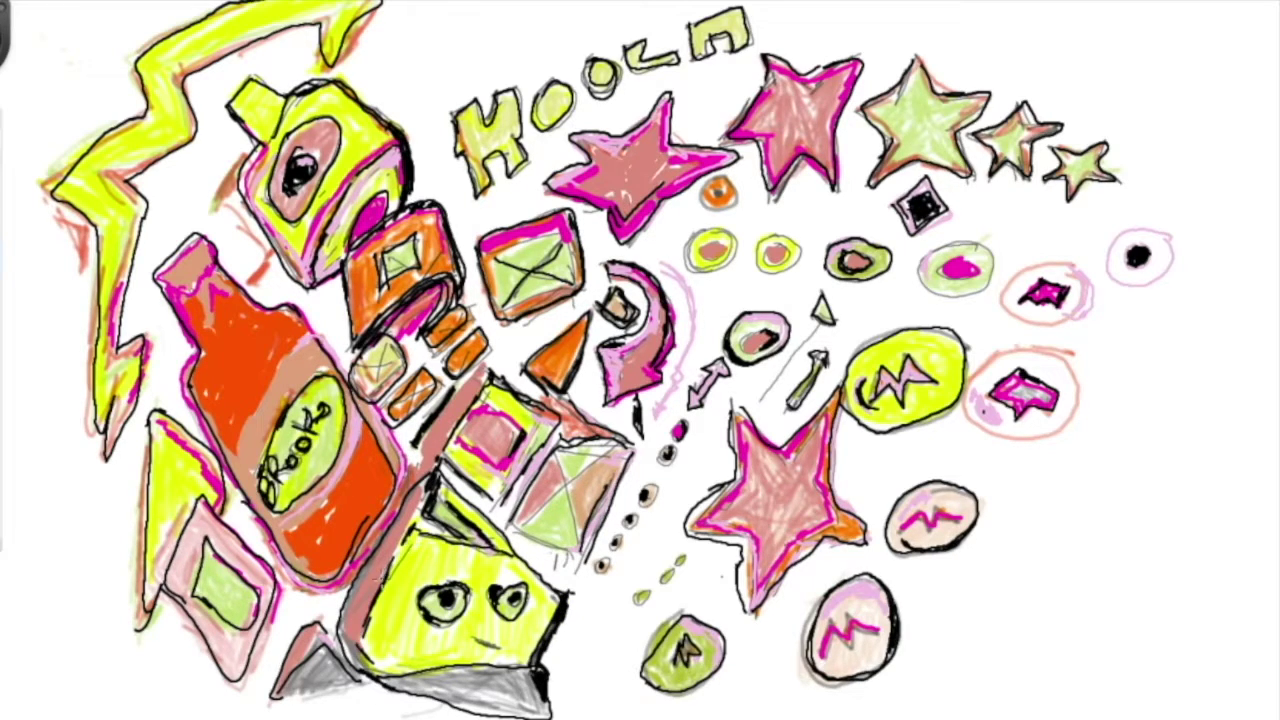
Outline the H, L and last letter of the lettering, plus the camera shape, in black.
{"action": "left_click_drag", "start_coordinate": [478, 98], "coordinate": [460, 195]}
{"action": "left_click_drag", "start_coordinate": [485, 88], "coordinate": [525, 196]}
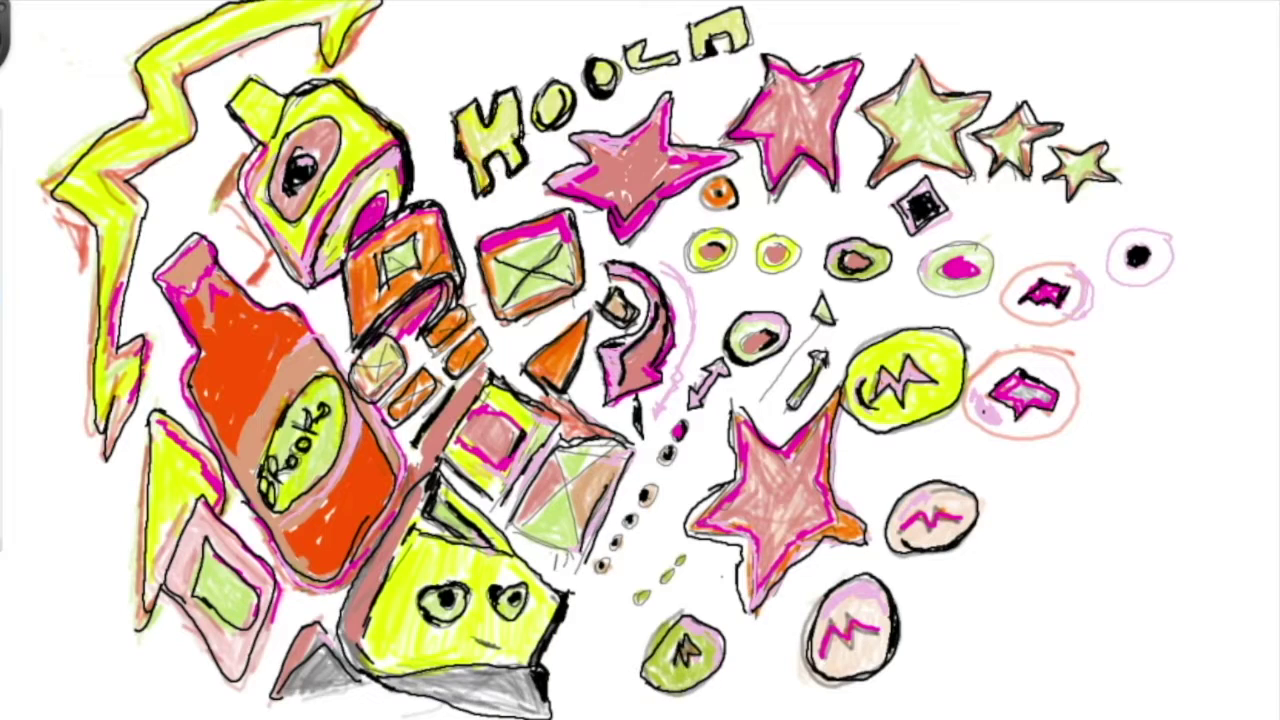
{"action": "left_click_drag", "start_coordinate": [636, 38], "coordinate": [678, 68]}
{"action": "left_click_drag", "start_coordinate": [688, 52], "coordinate": [750, 10]}
{"action": "left_click_drag", "start_coordinate": [250, 150], "coordinate": [300, 276]}
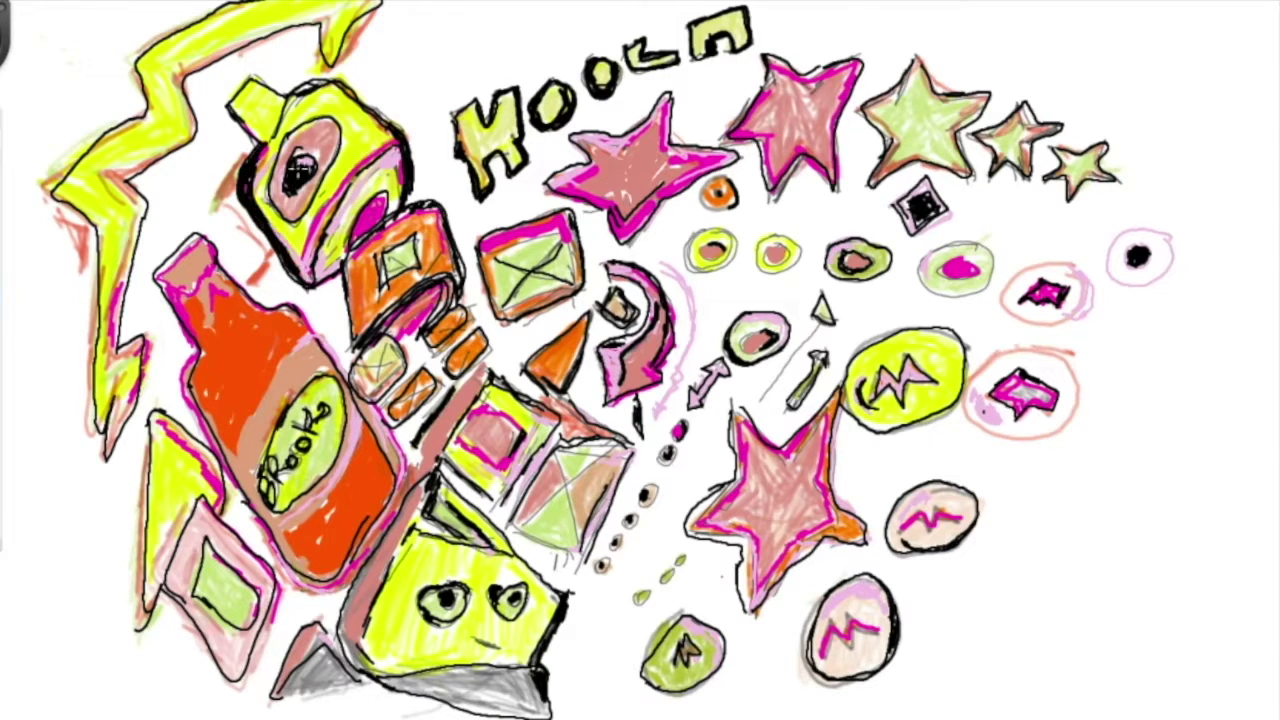
{"action": "left_click_drag", "start_coordinate": [400, 148], "coordinate": [330, 280]}
{"action": "left_click_drag", "start_coordinate": [276, 80], "coordinate": [405, 185]}
Go over the lightning bolt, triangle, bottle edges and label ellipse in black.
{"action": "left_click_drag", "start_coordinate": [84, 262], "coordinate": [104, 446]}
{"action": "left_click_drag", "start_coordinate": [218, 604], "coordinate": [160, 422]}
{"action": "mouse_move", "coordinate": [150, 412]}
{"action": "left_mouse_down"}
{"action": "mouse_move", "coordinate": [134, 630]}
{"action": "mouse_move", "coordinate": [224, 518]}
{"action": "left_mouse_up"}
{"action": "left_click_drag", "start_coordinate": [184, 352], "coordinate": [324, 586]}
{"action": "mouse_move", "coordinate": [330, 330]}
{"action": "left_mouse_down"}
{"action": "mouse_move", "coordinate": [280, 480]}
{"action": "mouse_move", "coordinate": [340, 380]}
{"action": "left_mouse_up"}
{"action": "left_click_drag", "start_coordinate": [395, 455], "coordinate": [345, 570]}
{"action": "left_click_drag", "start_coordinate": [366, 352], "coordinate": [392, 382]}
Draw an X in the small square, outline the cube and three small circles in black.
{"action": "left_click_drag", "start_coordinate": [460, 405], "coordinate": [520, 460]}
{"action": "left_click_drag", "start_coordinate": [650, 275], "coordinate": [615, 340]}
{"action": "left_click_drag", "start_coordinate": [630, 440], "coordinate": [570, 560]}
{"action": "left_click_drag", "start_coordinate": [515, 540], "coordinate": [610, 445]}
{"action": "left_click_drag", "start_coordinate": [738, 338], "coordinate": [742, 332]}
{"action": "left_click_drag", "start_coordinate": [765, 256], "coordinate": [768, 250]}
{"action": "left_click_drag", "start_coordinate": [690, 252], "coordinate": [695, 246]}
Dismiss the white-marker warning and return to the felt tip pen via the Brush Library.
{"action": "left_click_drag", "start_coordinate": [186, 250], "coordinate": [198, 293]}
{"action": "left_click", "coordinate": [743, 293]}
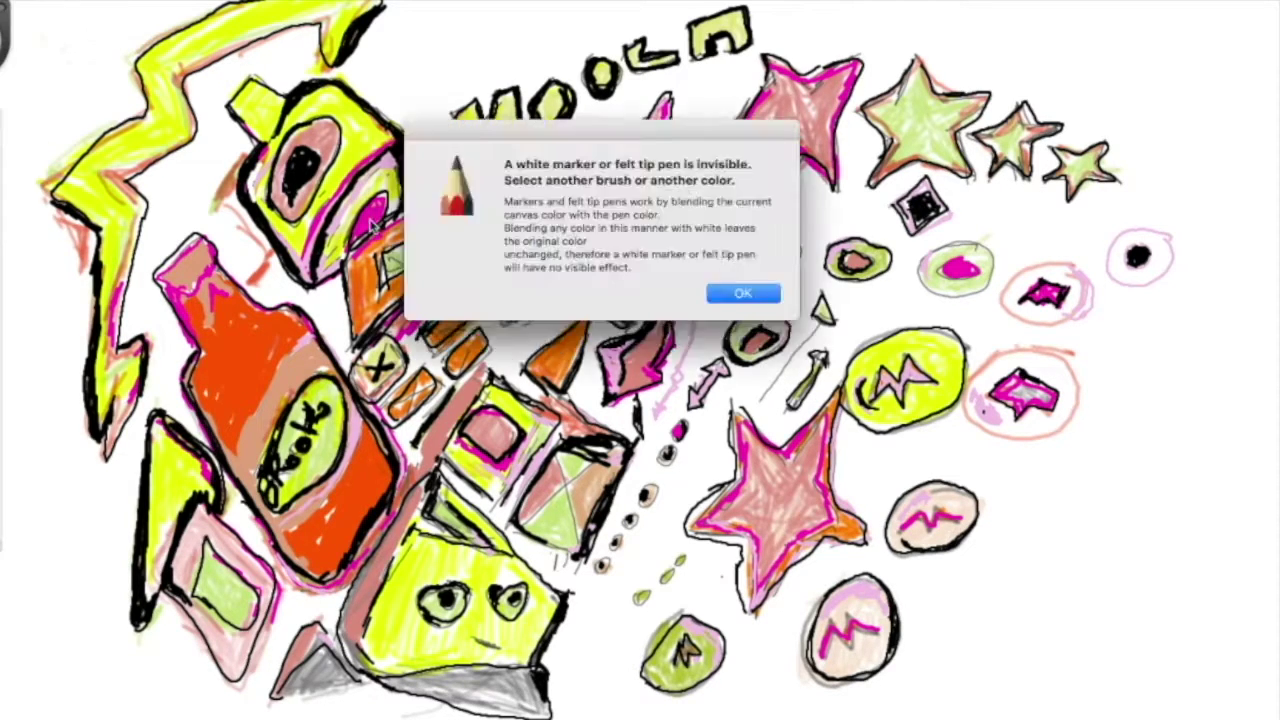
{"action": "left_click", "coordinate": [22, 190]}
{"action": "left_click", "coordinate": [415, 512]}
{"action": "left_click", "coordinate": [683, 512]}
{"action": "left_click", "coordinate": [415, 512]}
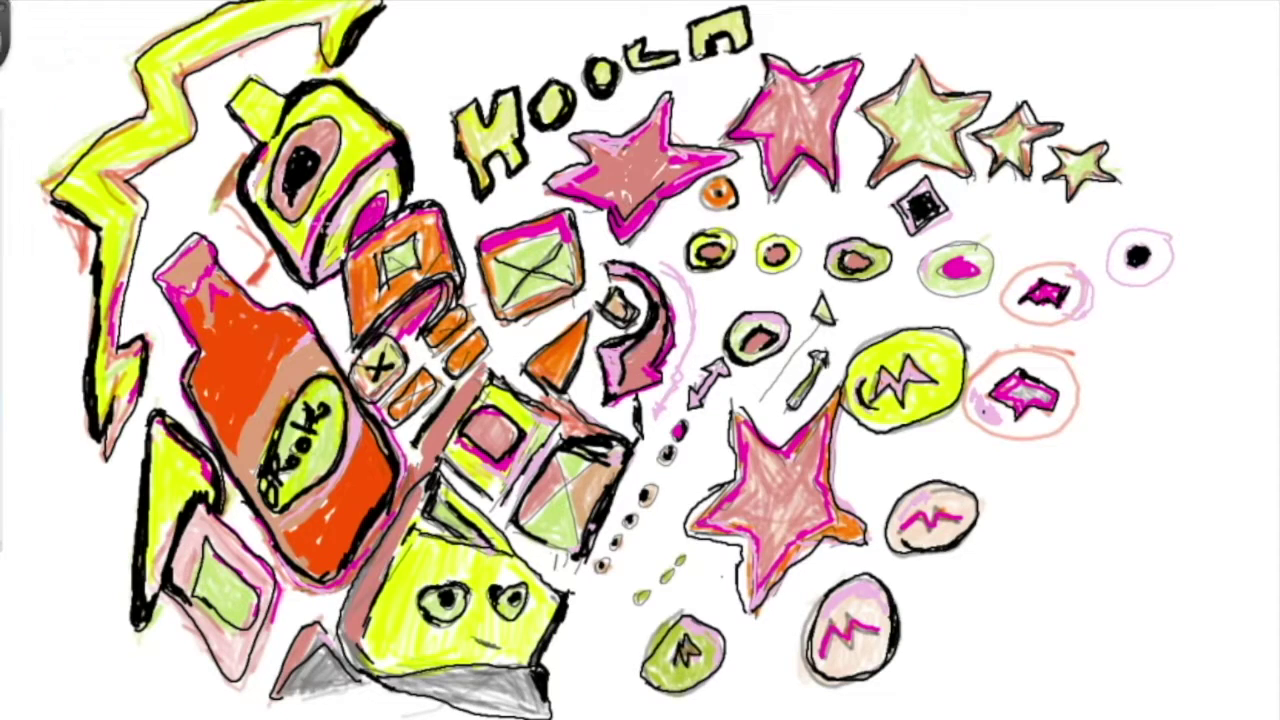